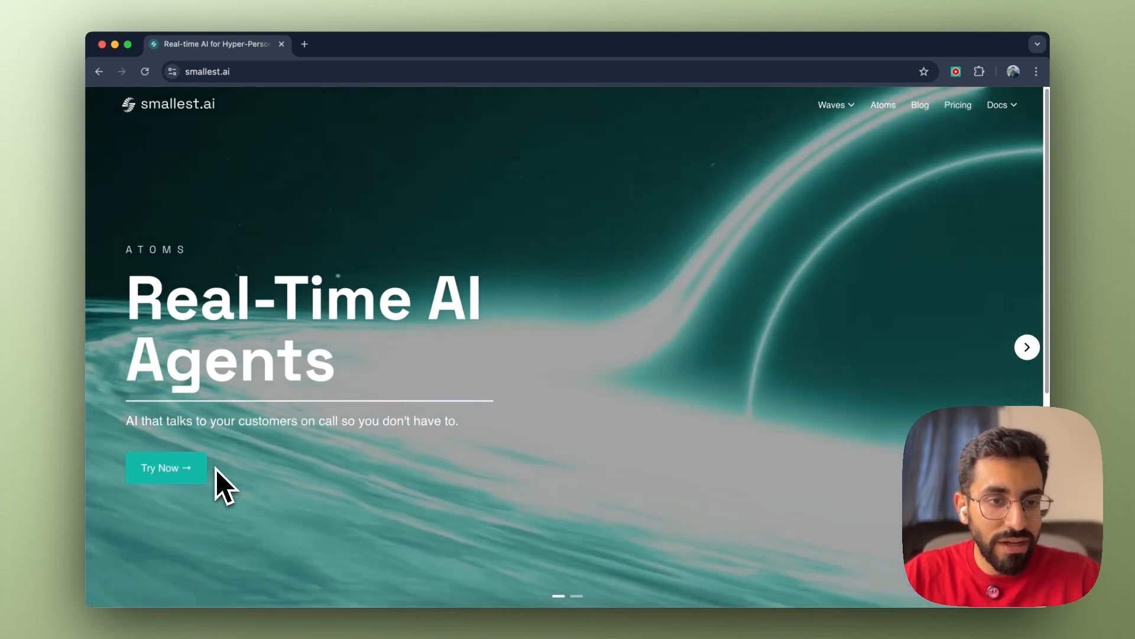
Open Atoms, find the Pre-Approved Credit Card Lead Generation agent in the agents list and open its workflow for editing
click(175, 469)
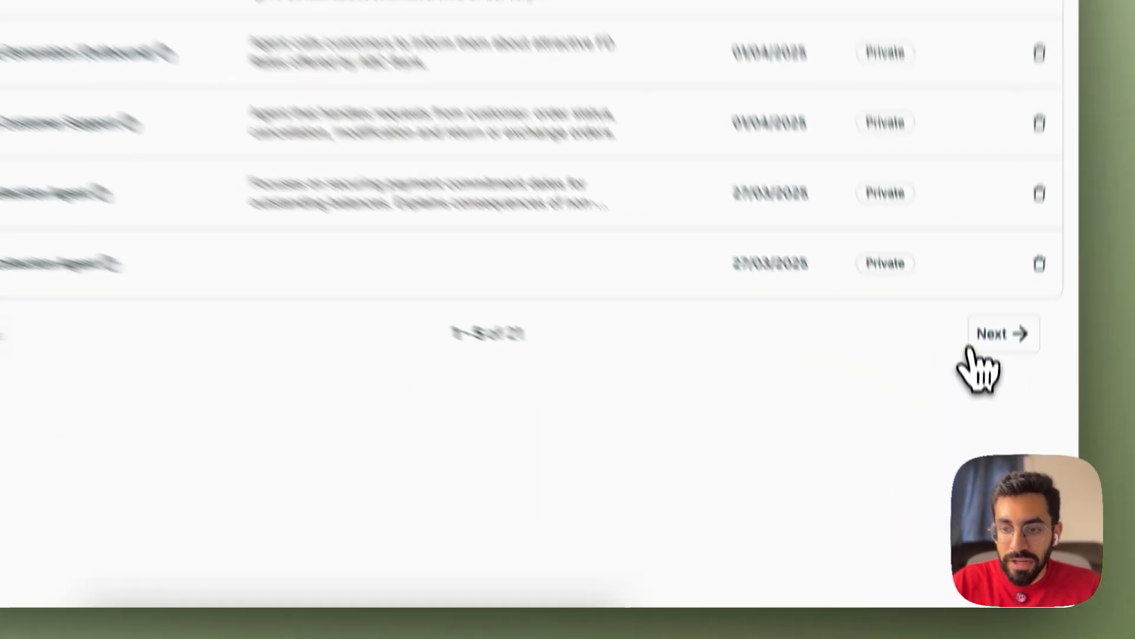
click(993, 426)
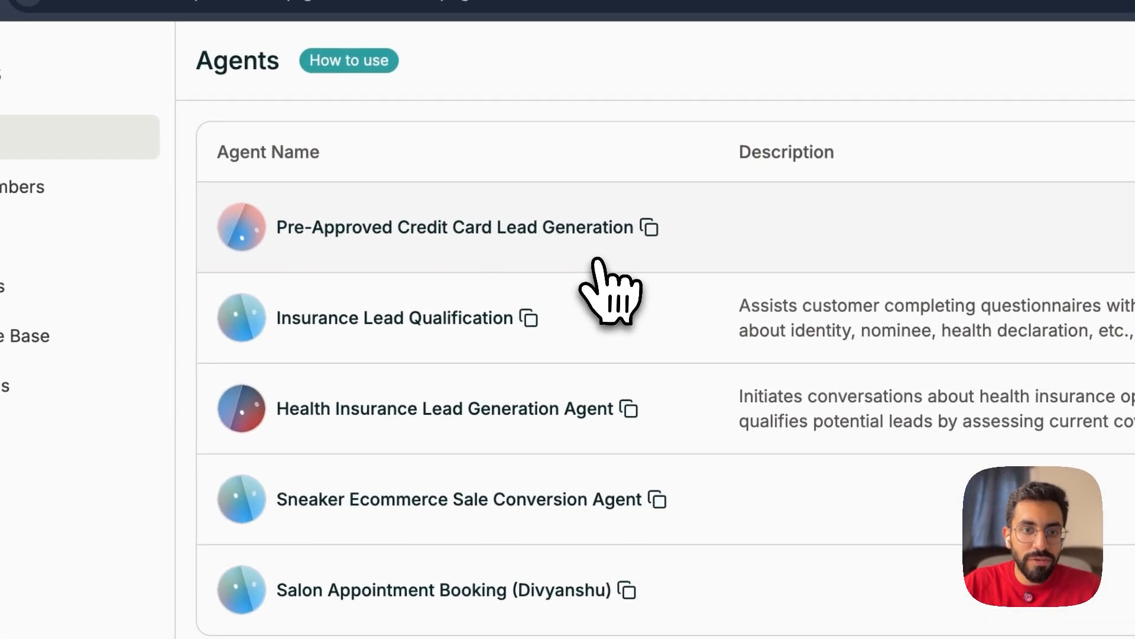
click(598, 259)
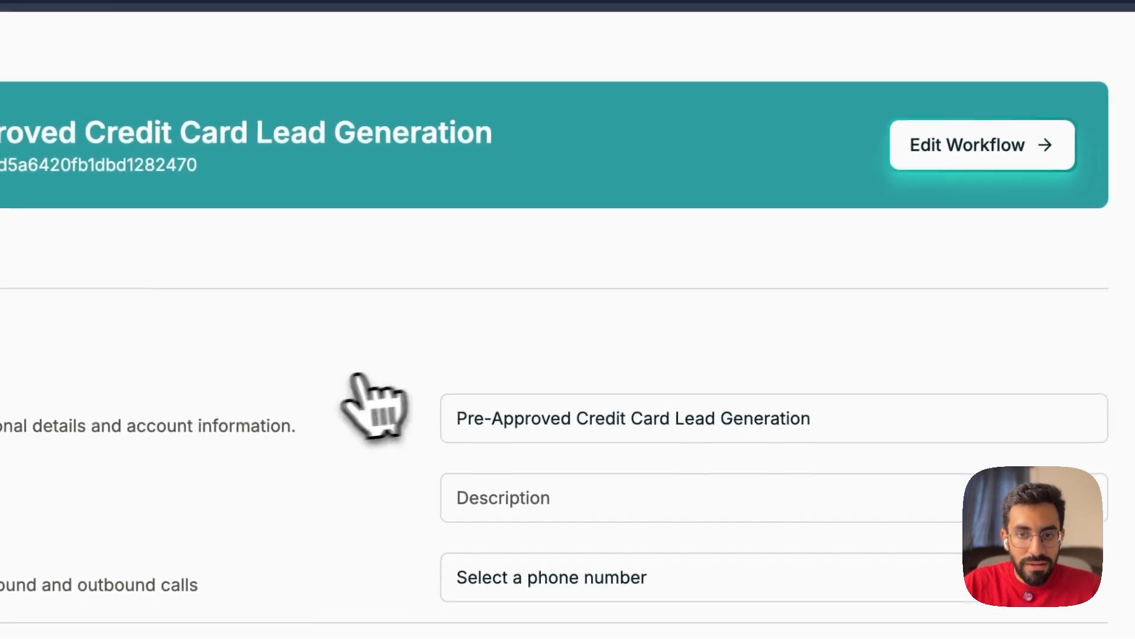
click(996, 147)
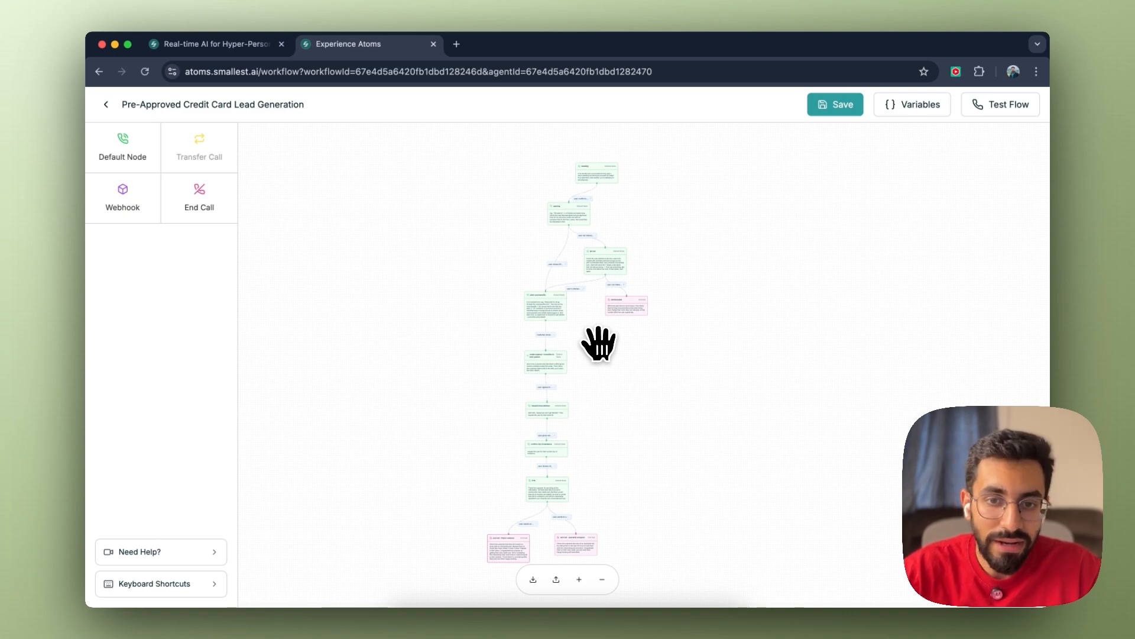
Set the default value of the firstName user variable, used in the Greeting node, to a sample first name
scroll(594, 340, up, 10)
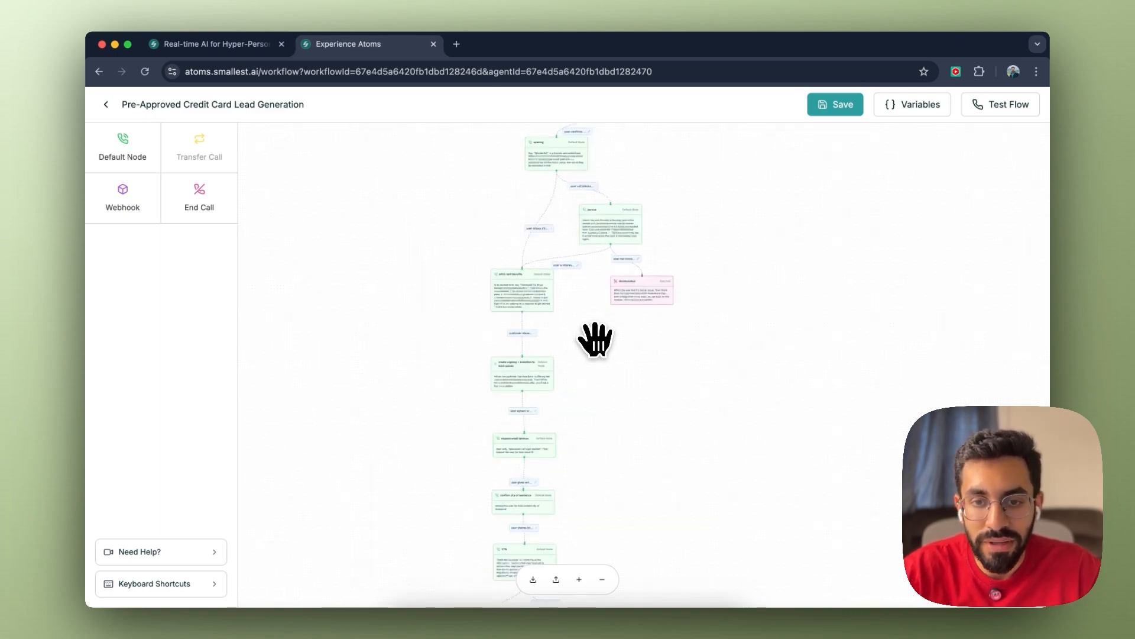
scroll(656, 329, up, 8)
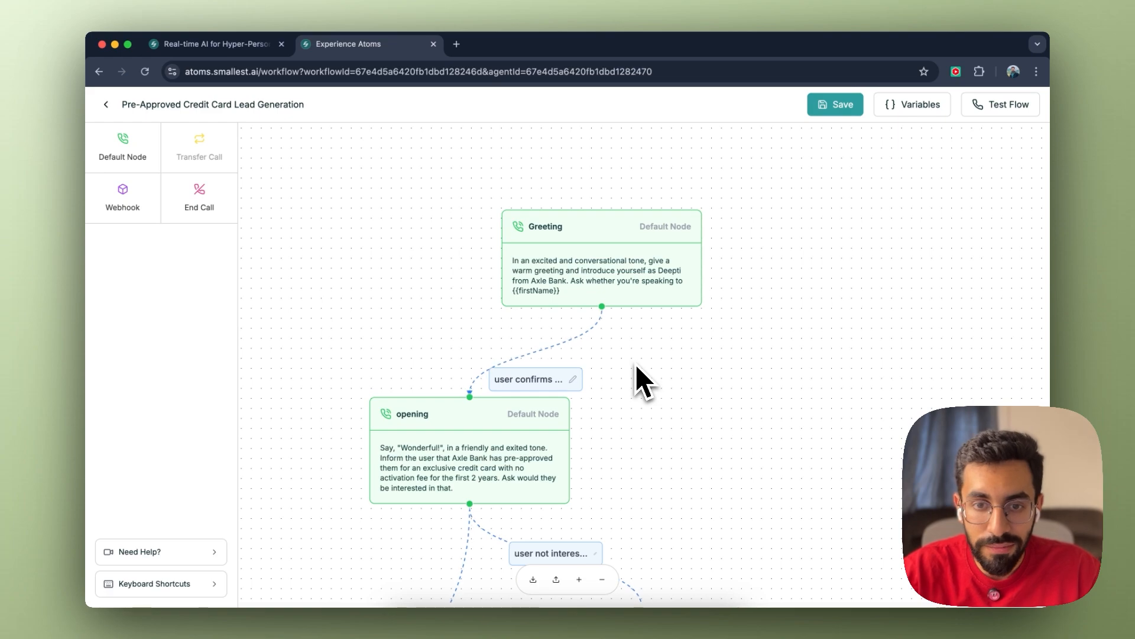
scroll(555, 309, up, 5)
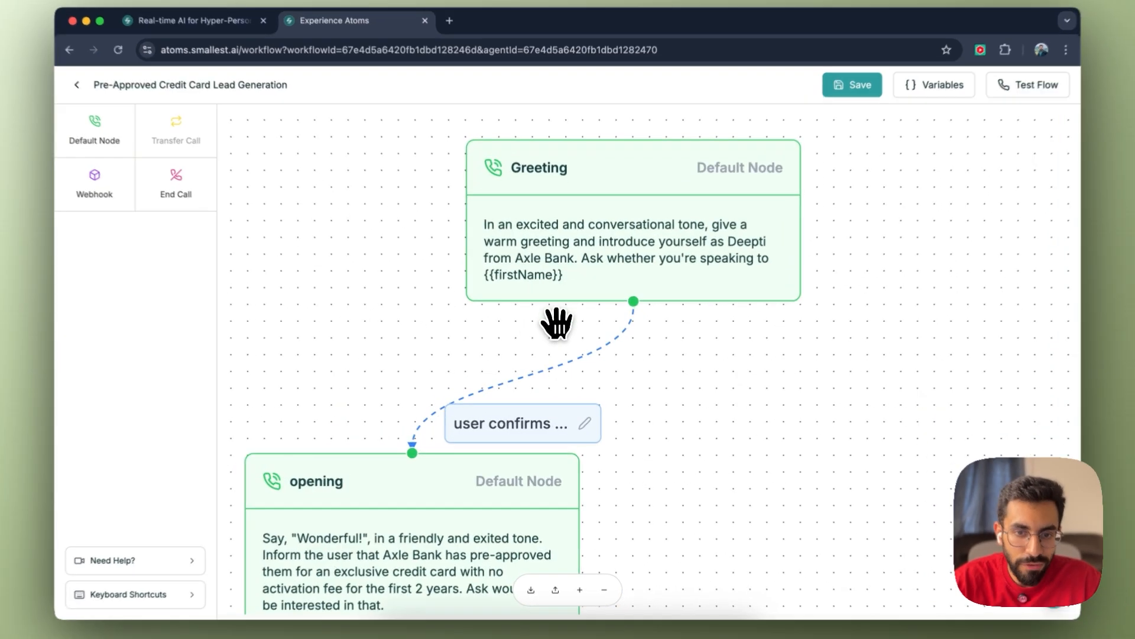
drag(554, 328, 566, 428)
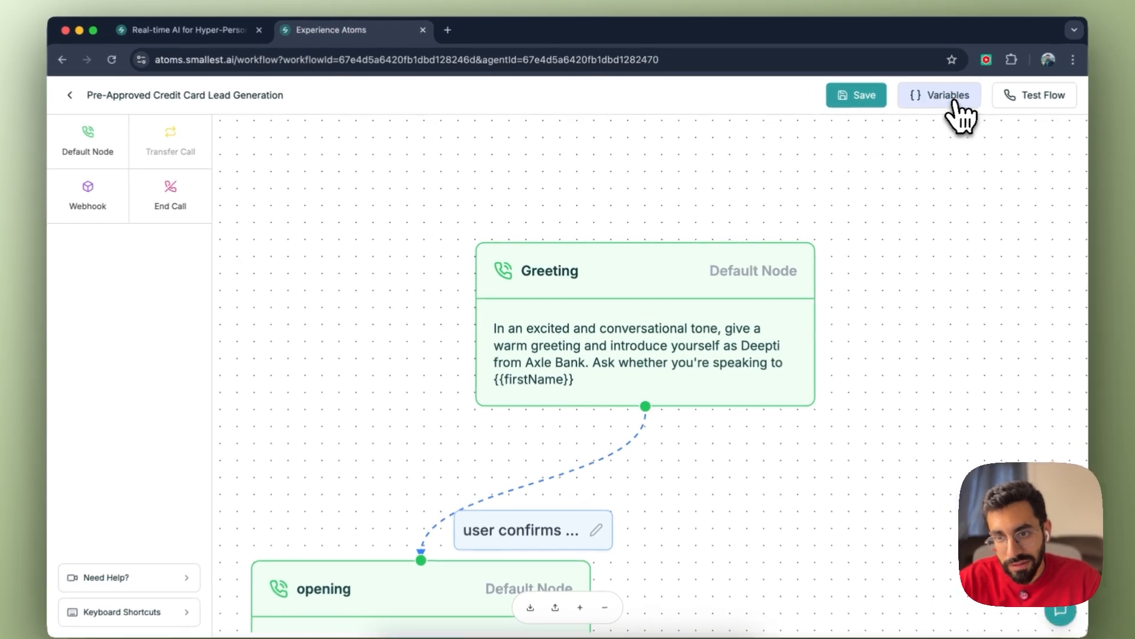
click(912, 104)
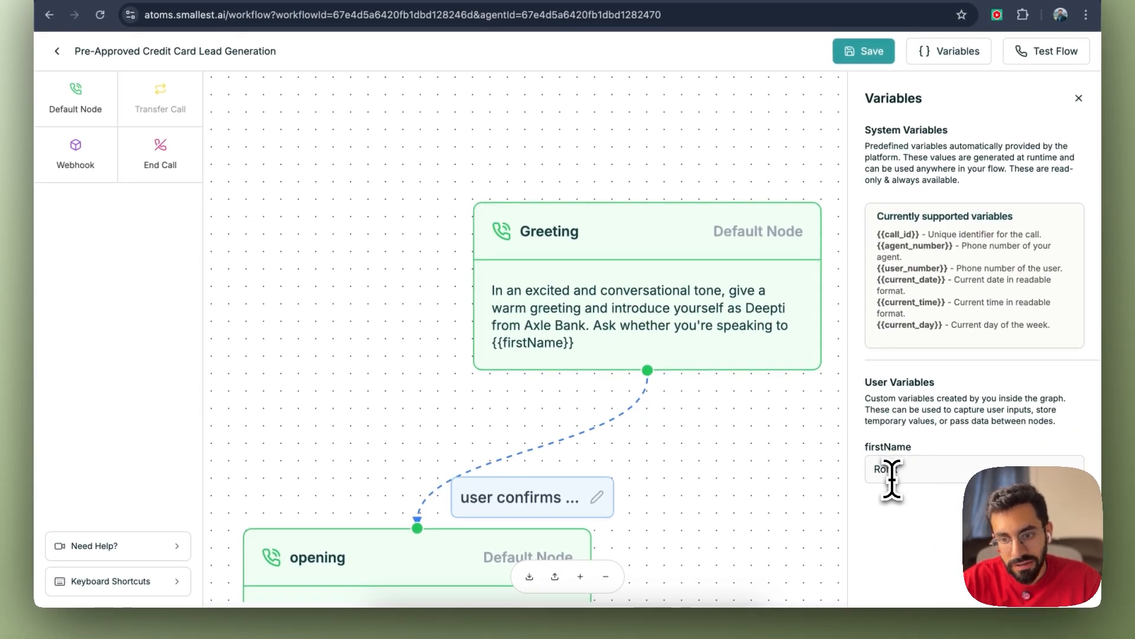
double_click(881, 470)
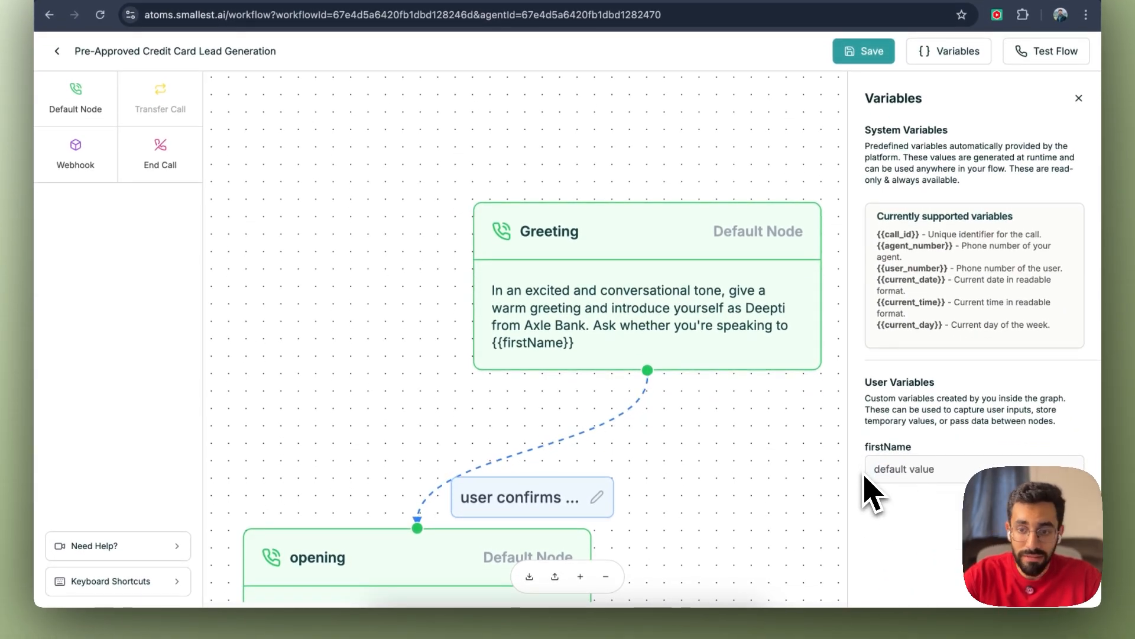
text(rohan)
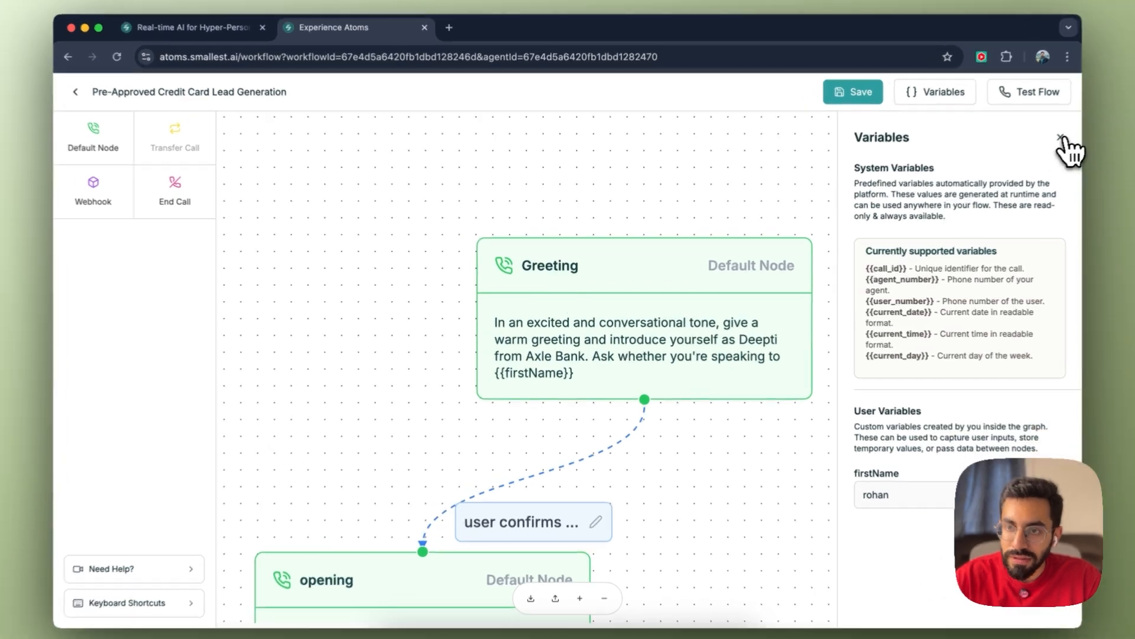
click(1030, 147)
Examine the opening, pursue, disinterested and pitch card benefits nodes and the branches that connect them
scroll(798, 275, down, 5)
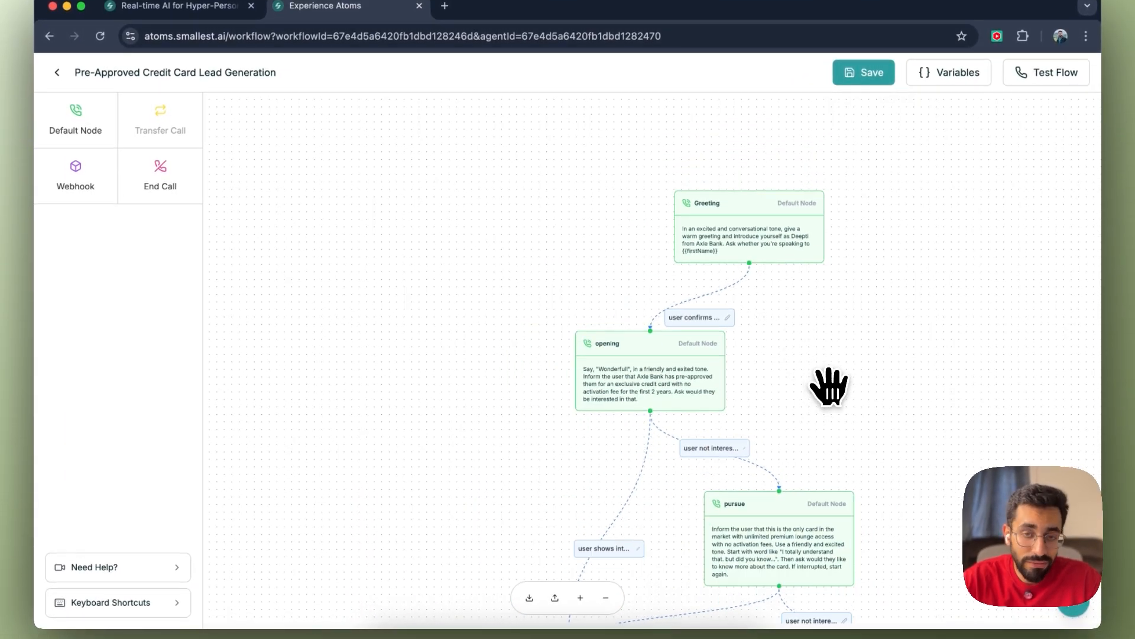
drag(828, 385, 779, 290)
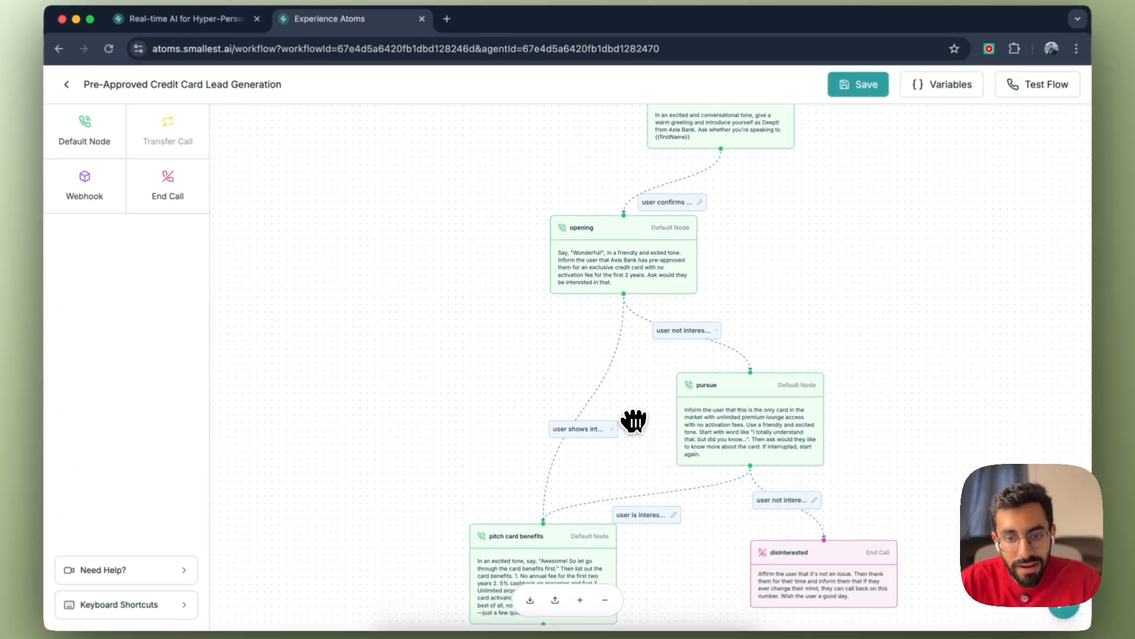
drag(632, 415, 626, 341)
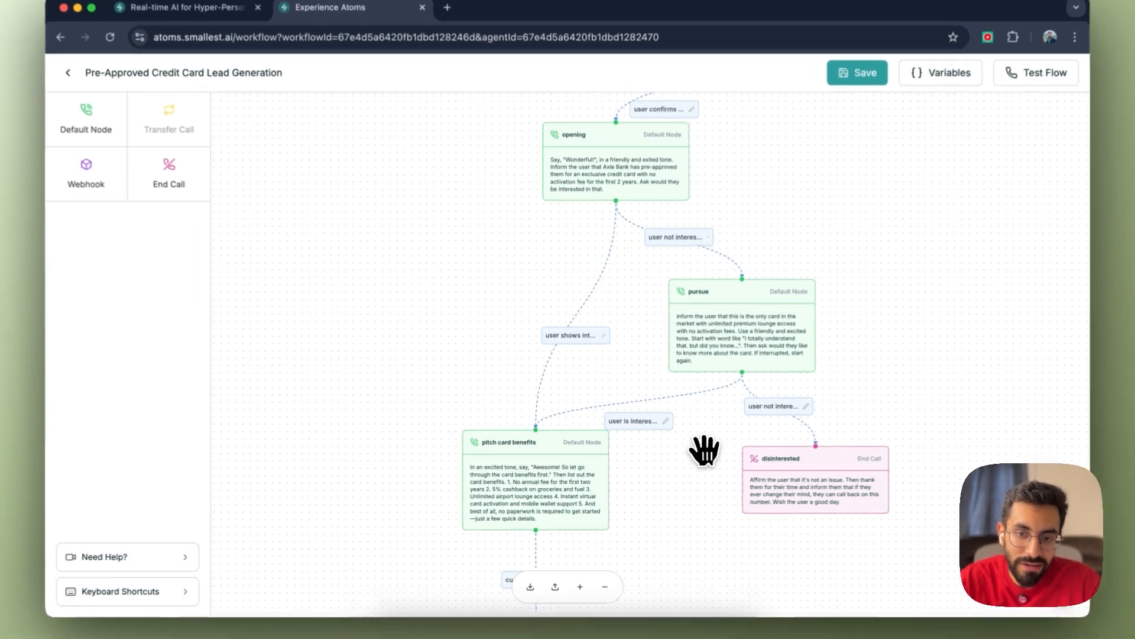
drag(695, 454, 695, 430)
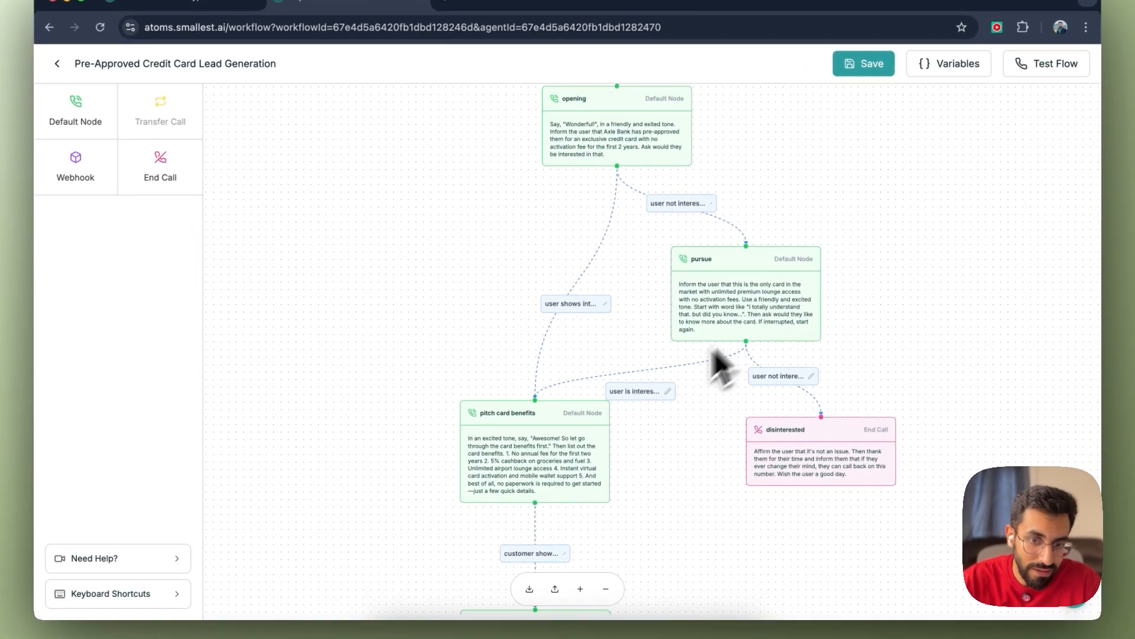
scroll(585, 452, down, 3)
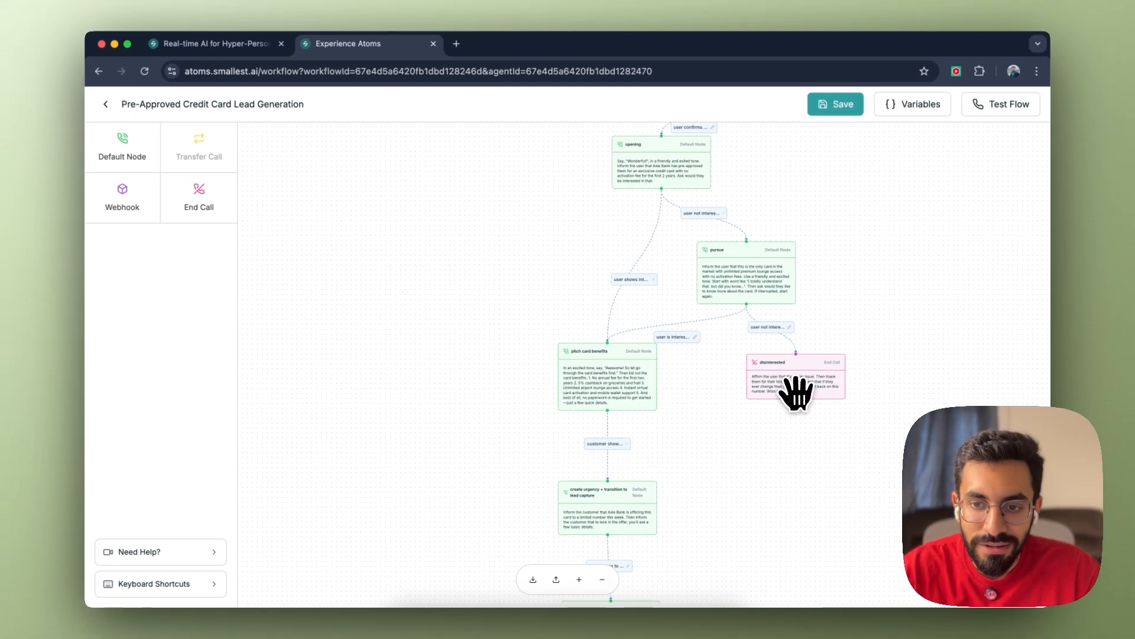
scroll(813, 397, up, 5)
scroll(775, 406, up, 3)
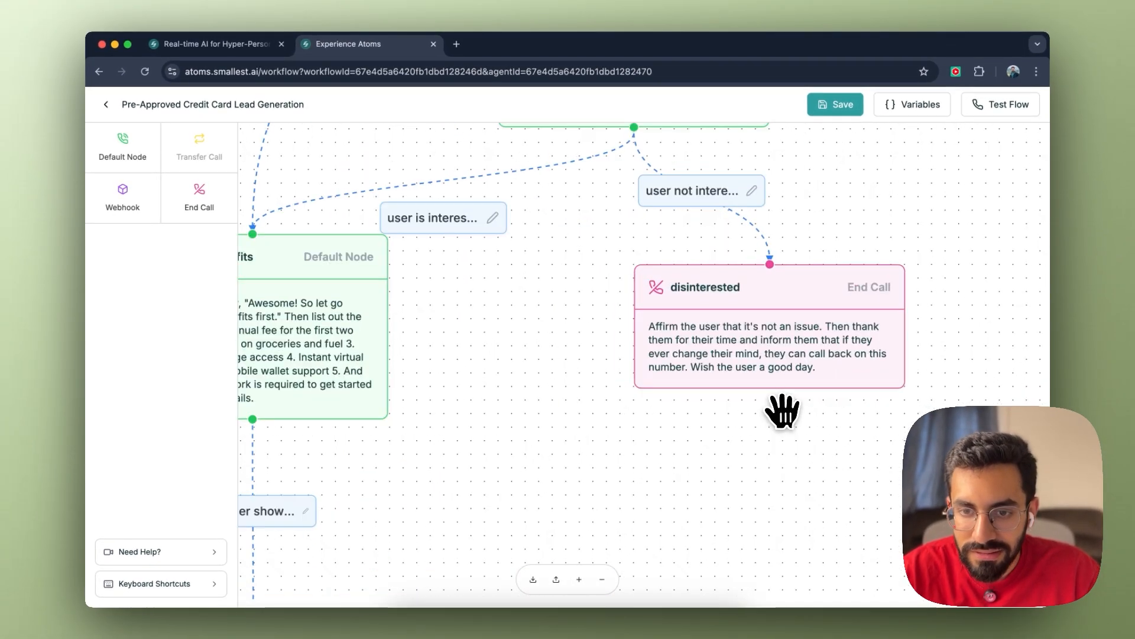
drag(763, 437, 693, 464)
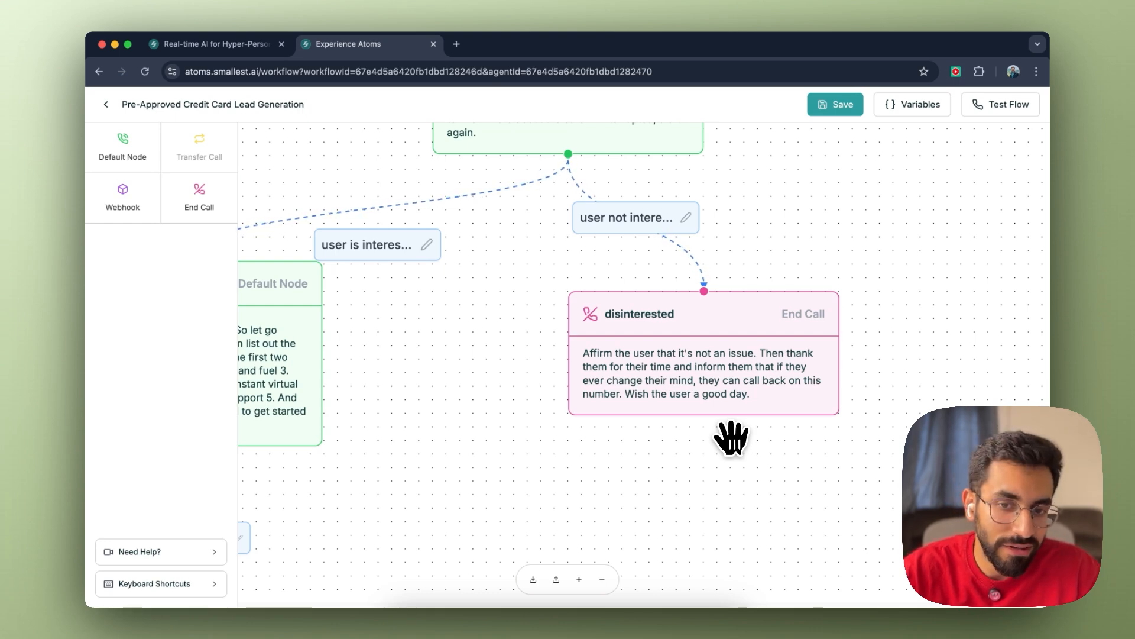
scroll(732, 438, down, 5)
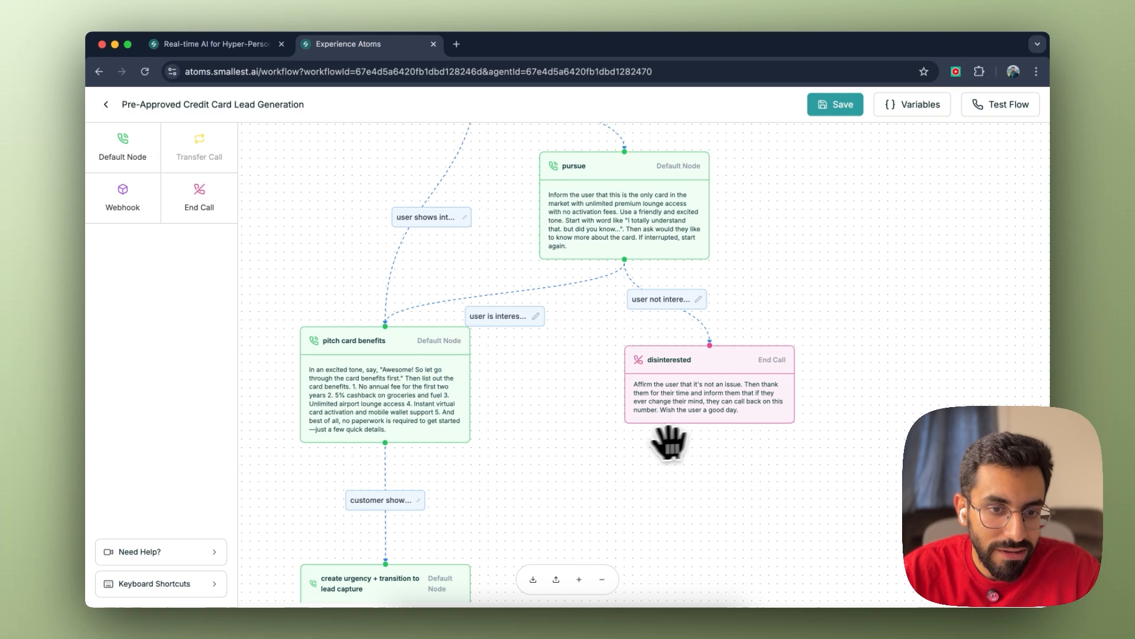
scroll(640, 430, up, 4)
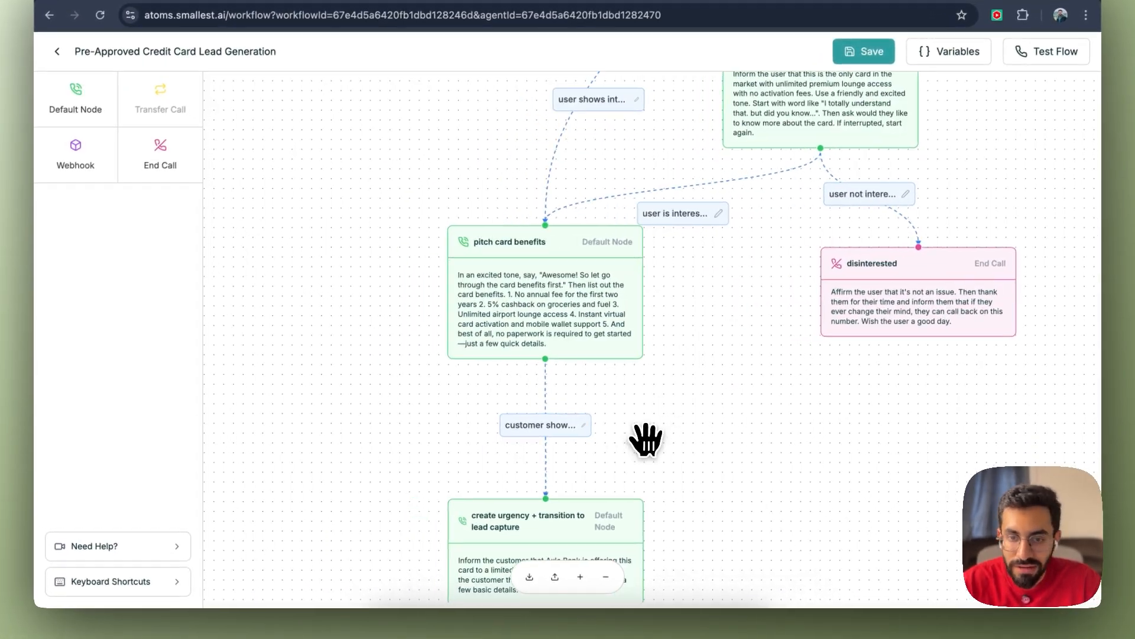
scroll(710, 444, up, 2)
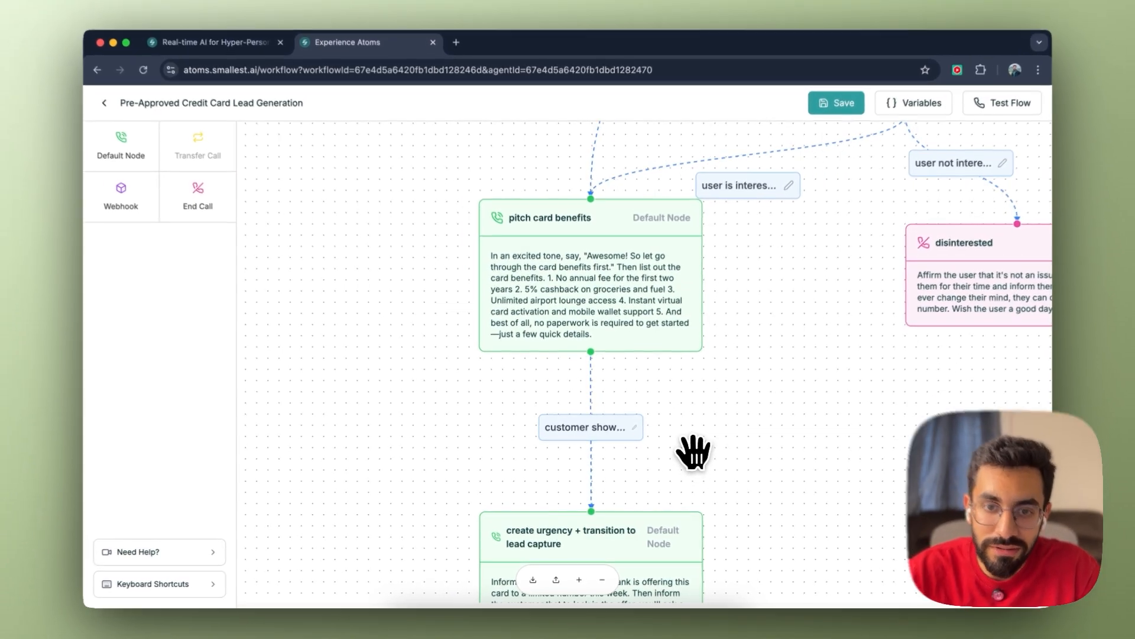
Open the pitch card benefits node, enlarge its Action text to review the full list of card benefits, and save the node
click(576, 310)
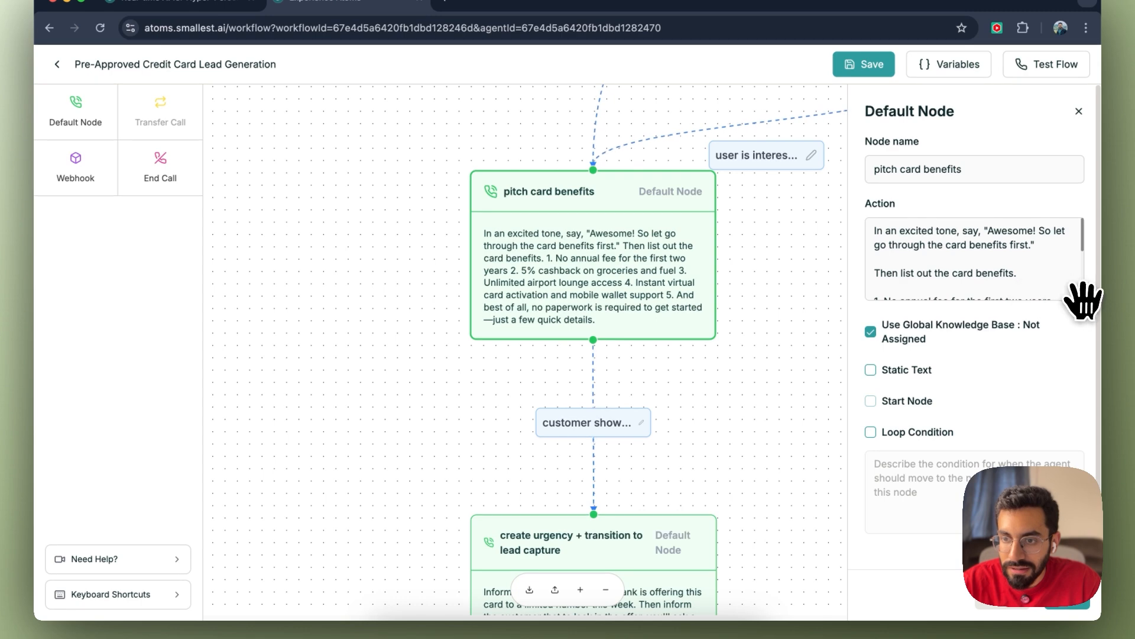
drag(1080, 296, 1082, 505)
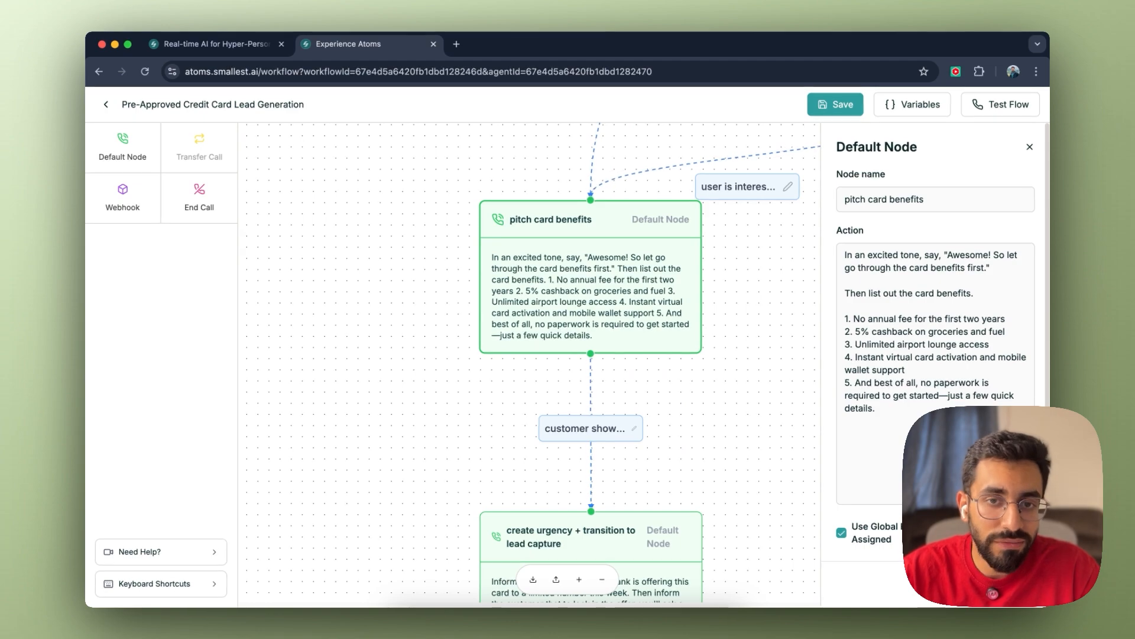
click(1021, 604)
Examine the rest of the flow, from create urgency and the email and city requests through CTA to both end call nodes
scroll(770, 456, down, 5)
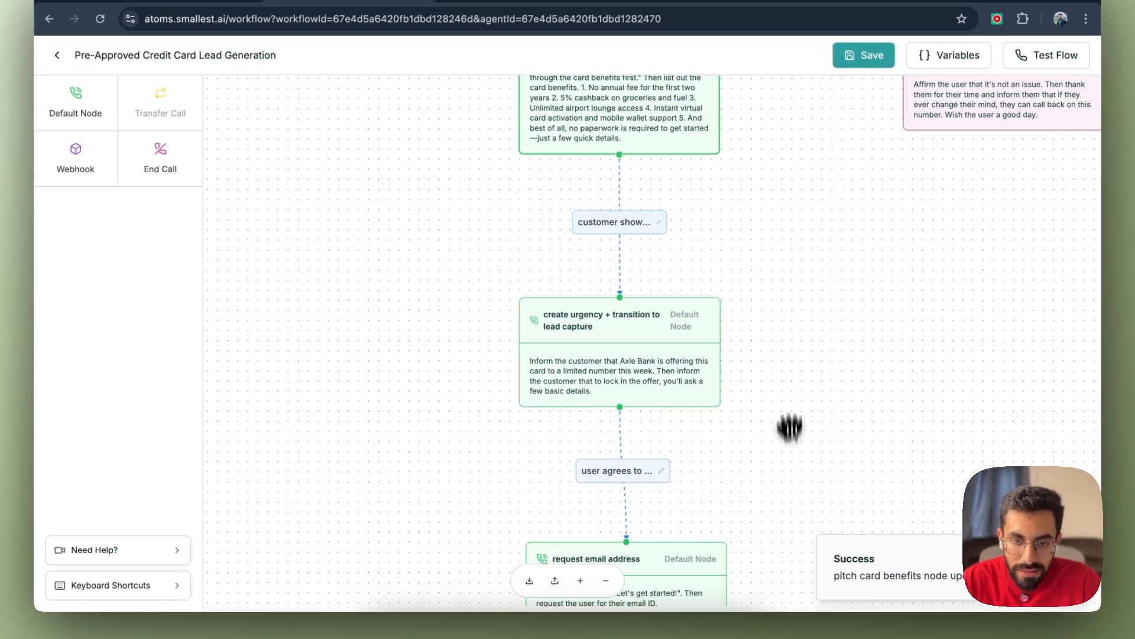
scroll(790, 428, down, 3)
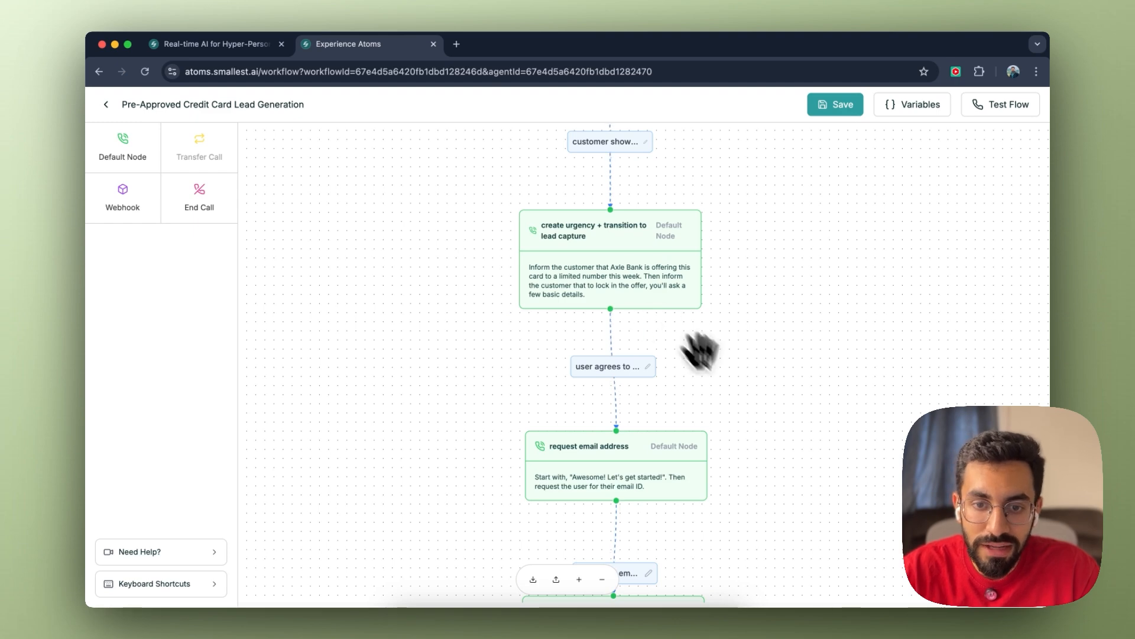
scroll(699, 354, down, 5)
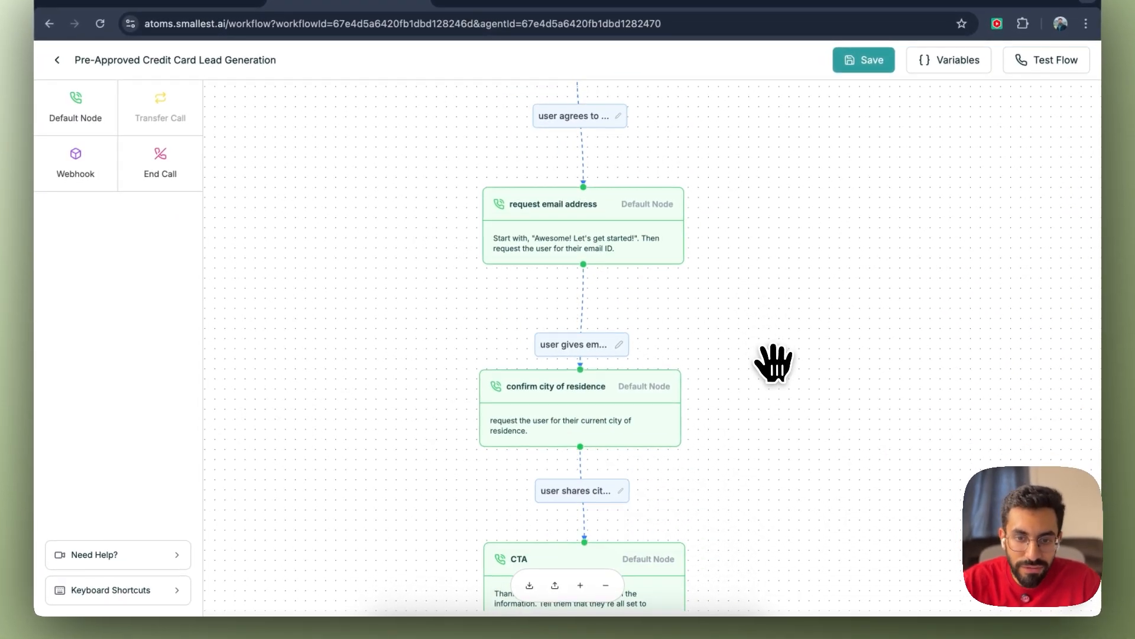
scroll(763, 378, down, 3)
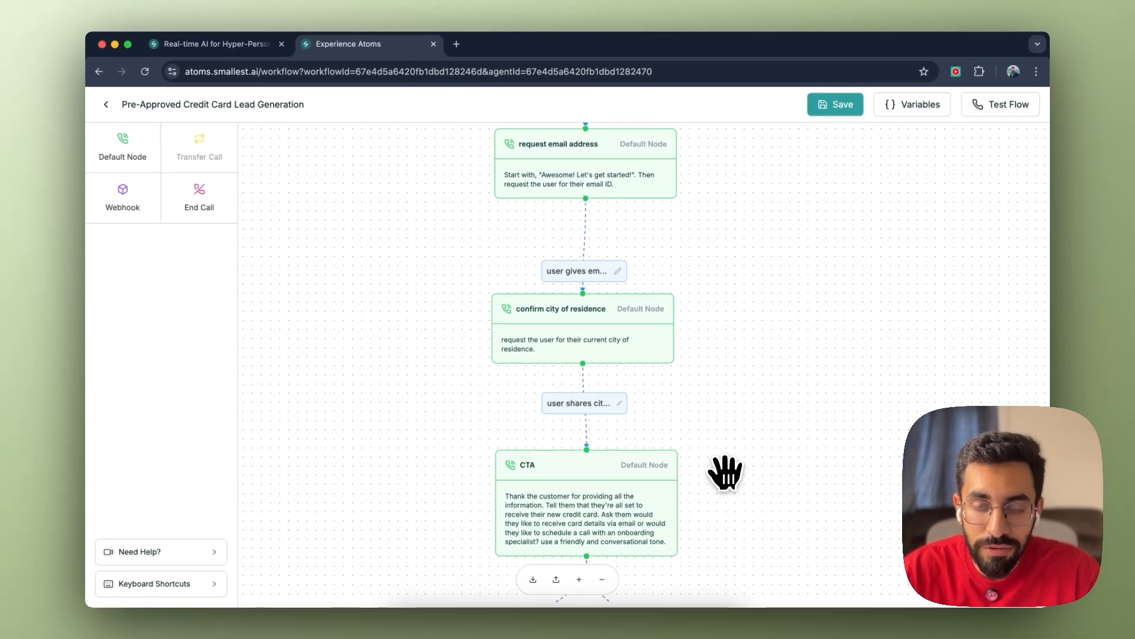
scroll(726, 471, down, 4)
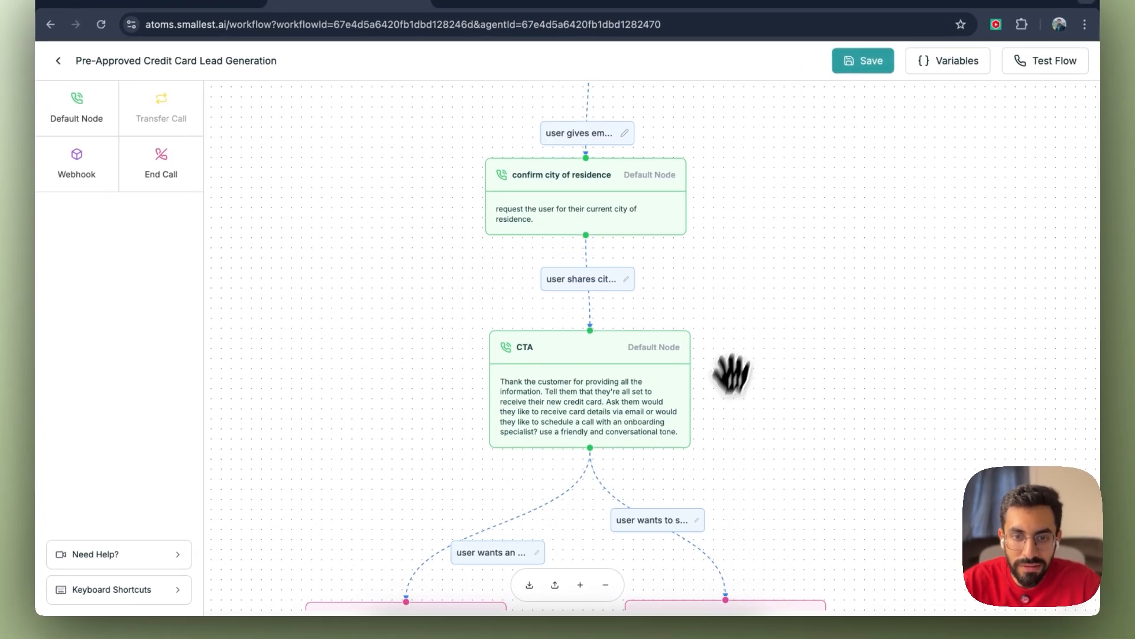
drag(721, 372, 710, 359)
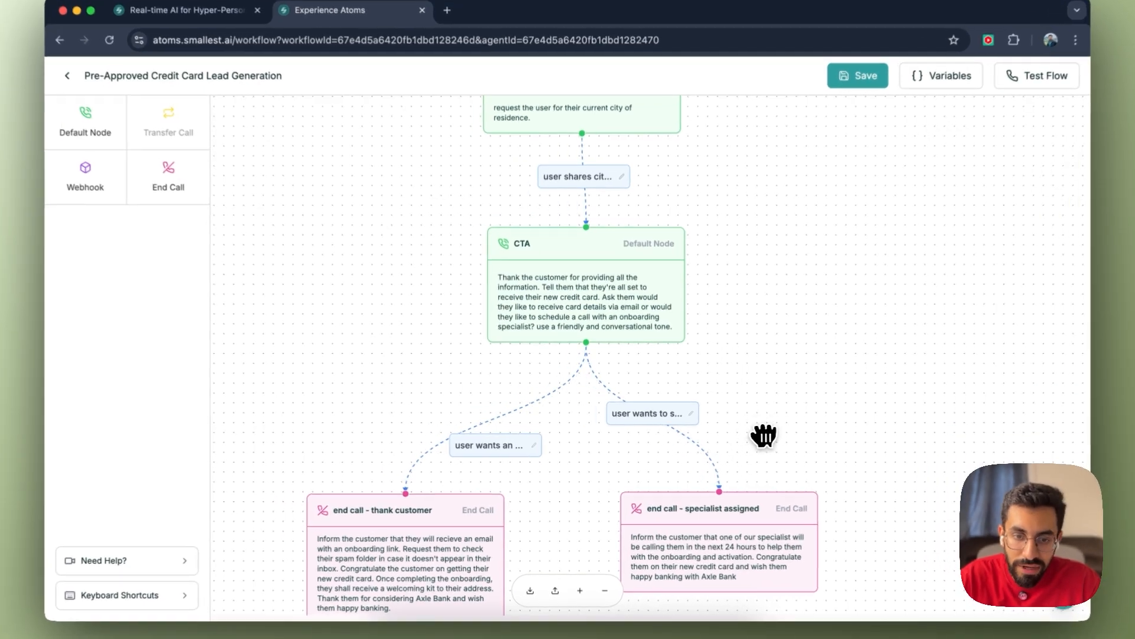
drag(751, 439, 758, 301)
drag(826, 478, 826, 446)
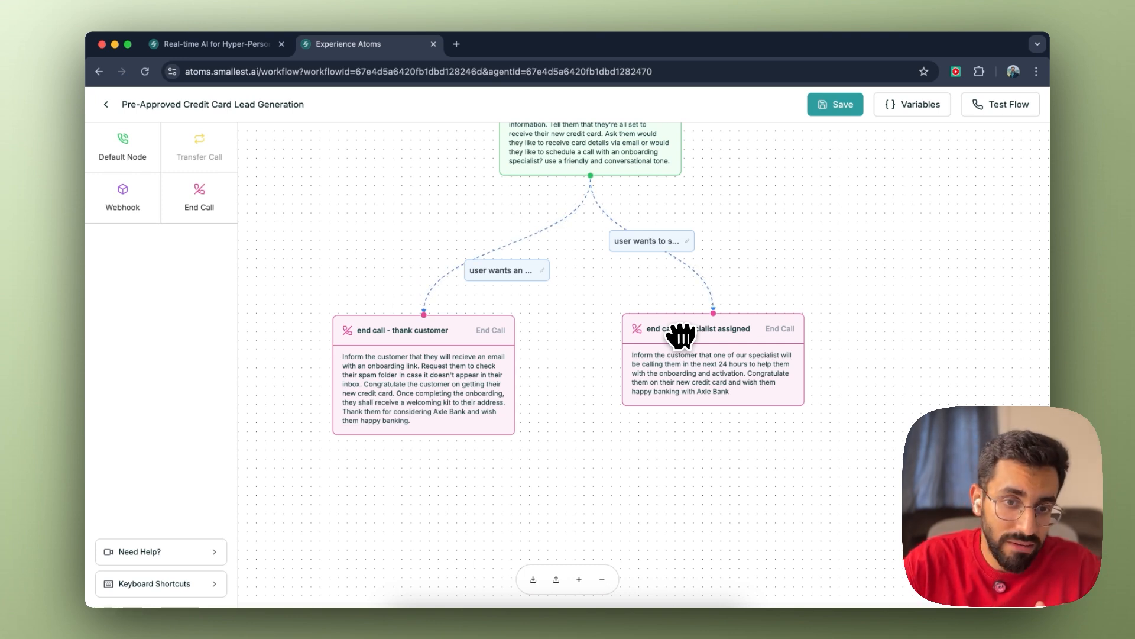
Review the Branch Prompt and Branch Description of the route from CTA to the specialist assigned end call, and save the branch
click(653, 244)
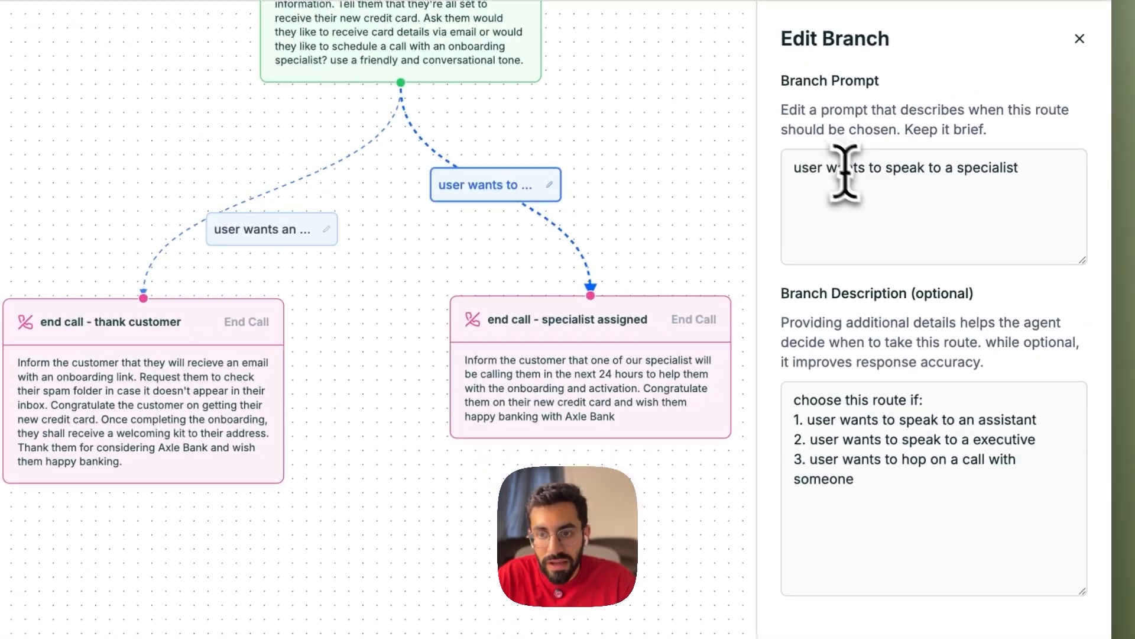
drag(794, 168, 1017, 170)
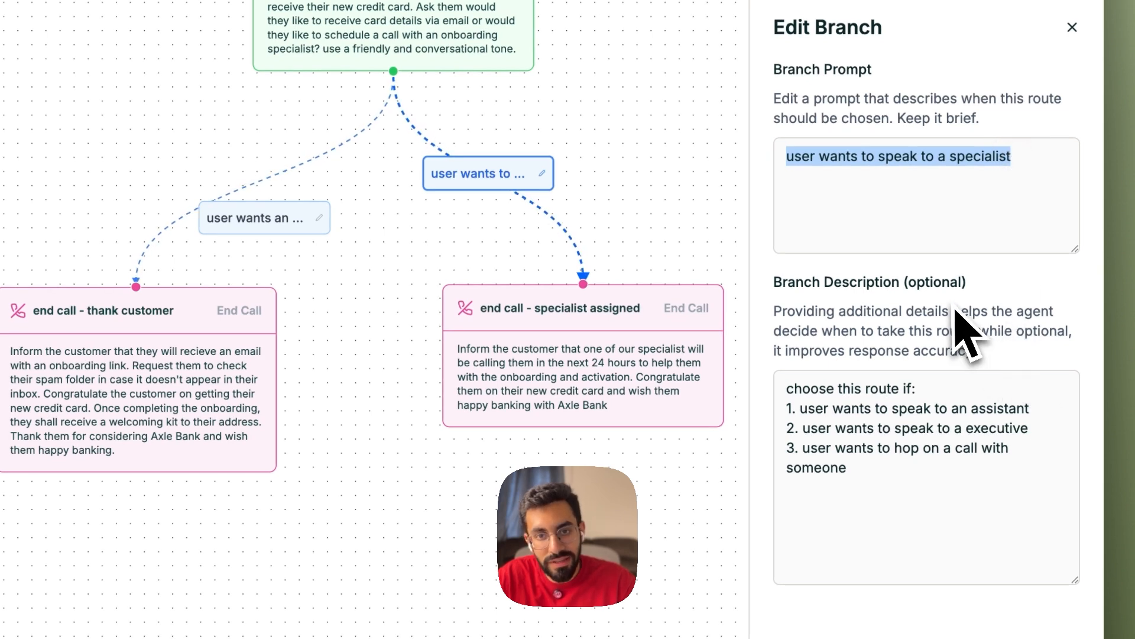
click(904, 237)
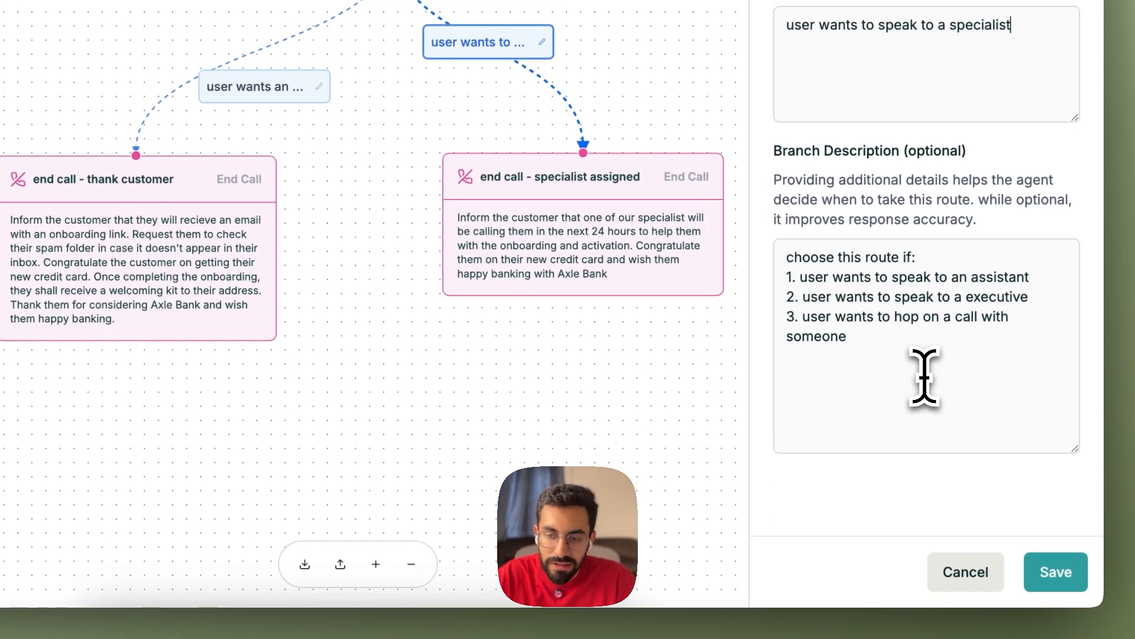
click(1047, 573)
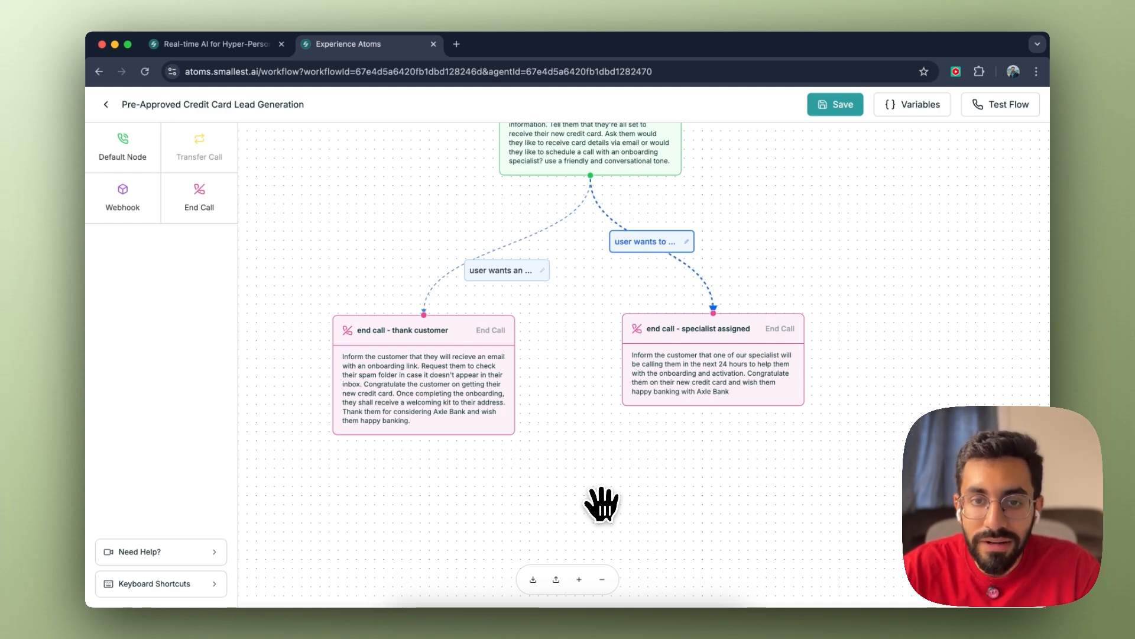
scroll(601, 504, down, 5)
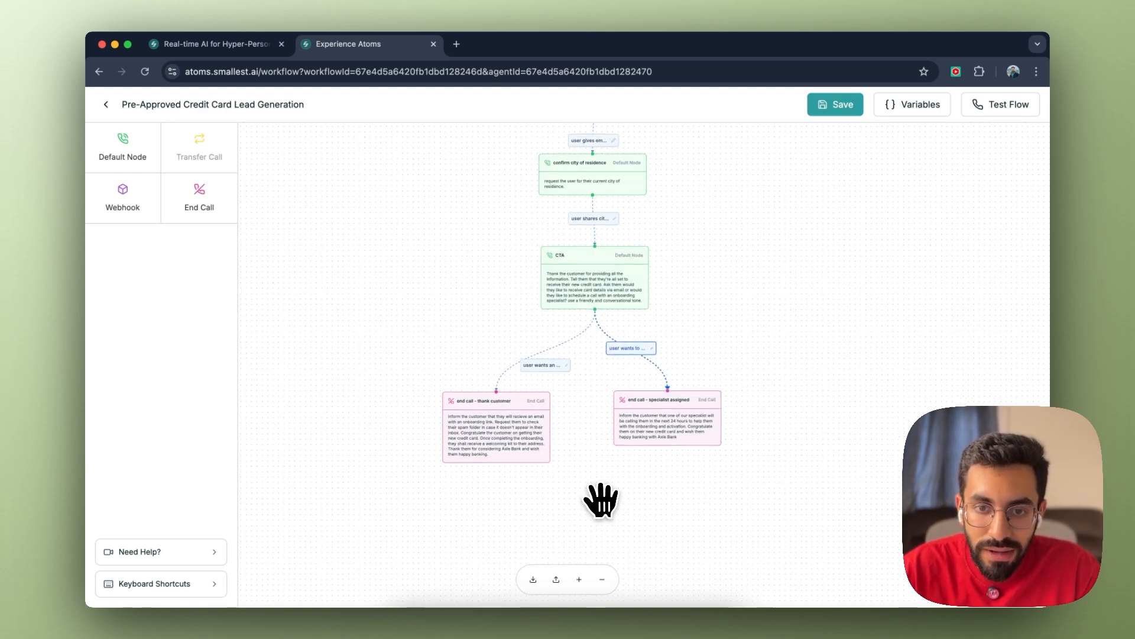
Send a test call of the flow to the +91 phone number entered for the call
scroll(720, 461, down, 5)
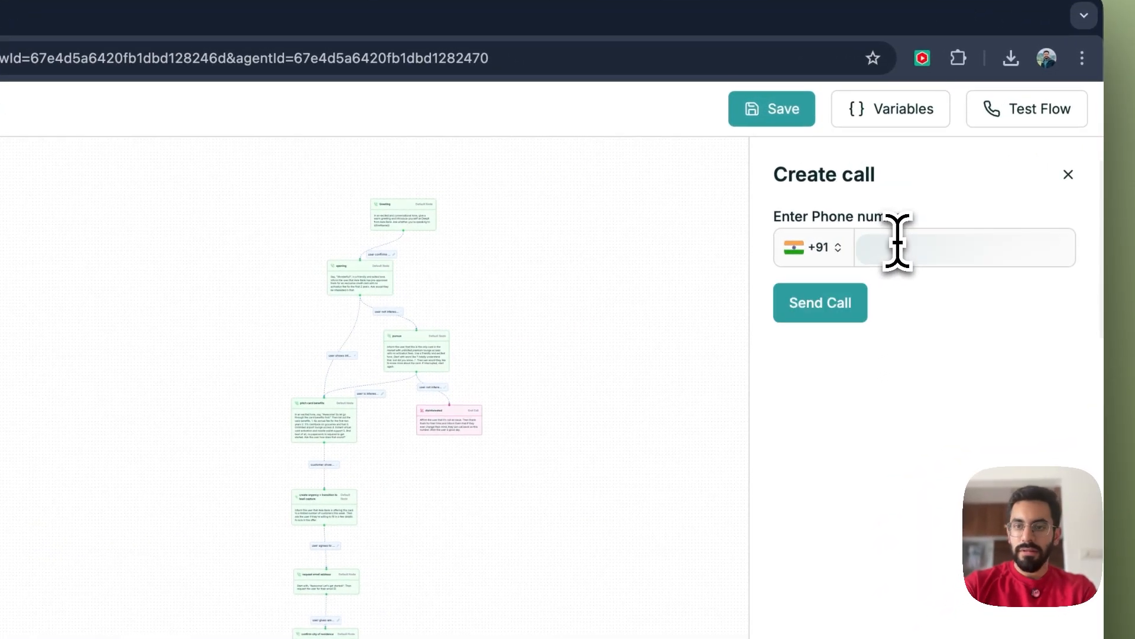
click(835, 307)
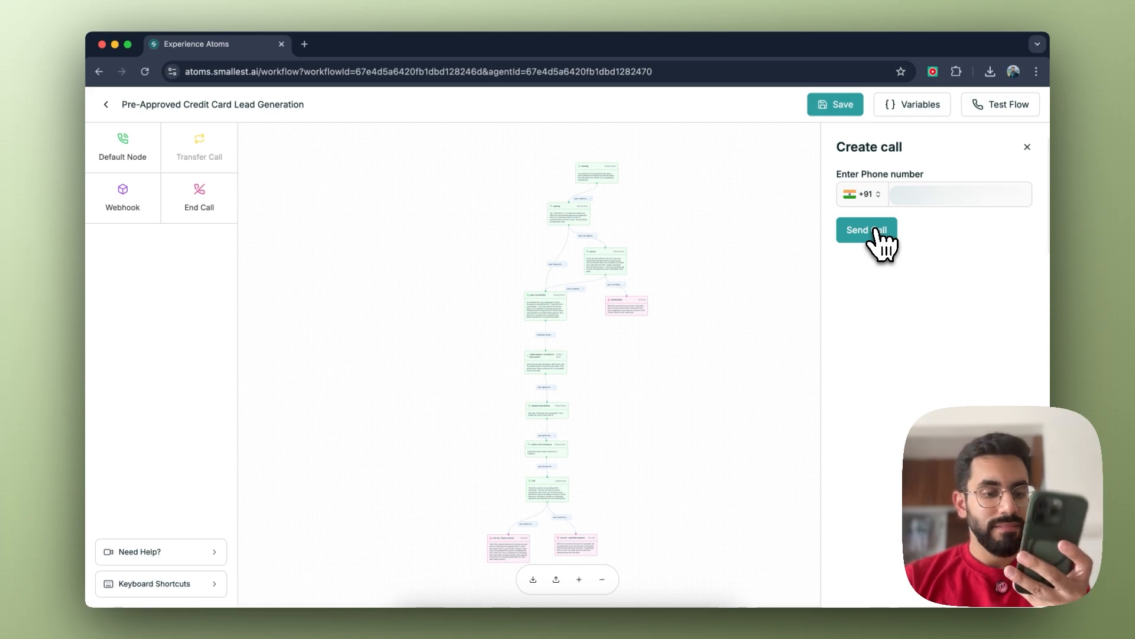
Examine the Greeting, opening and pursue nodes and their branches while the test call runs
drag(665, 207, 668, 373)
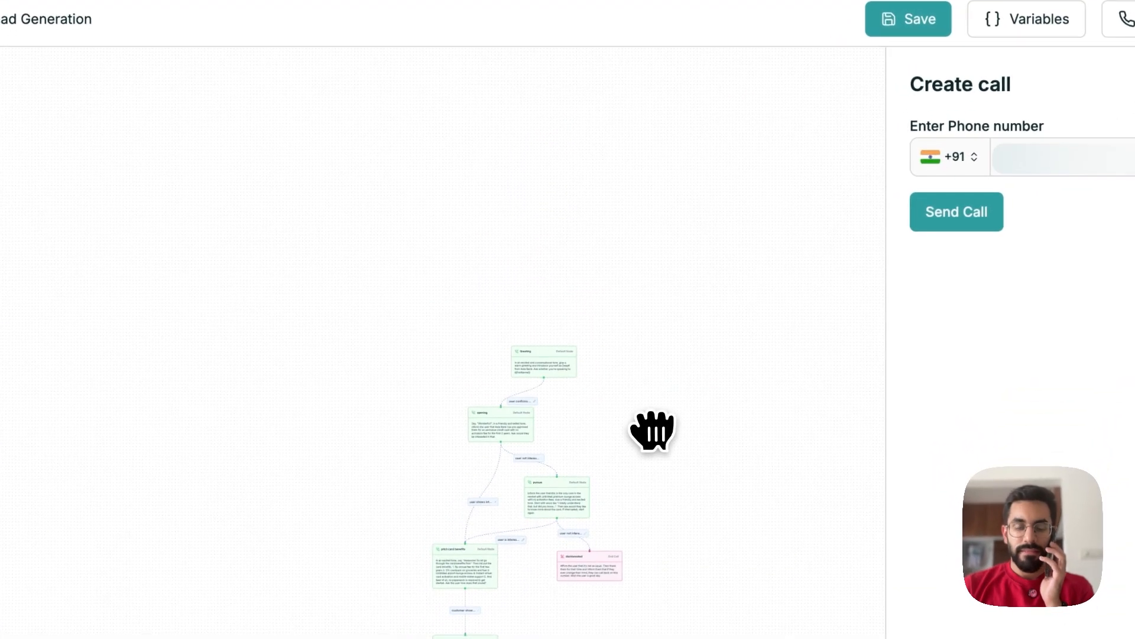
scroll(549, 404, up, 10)
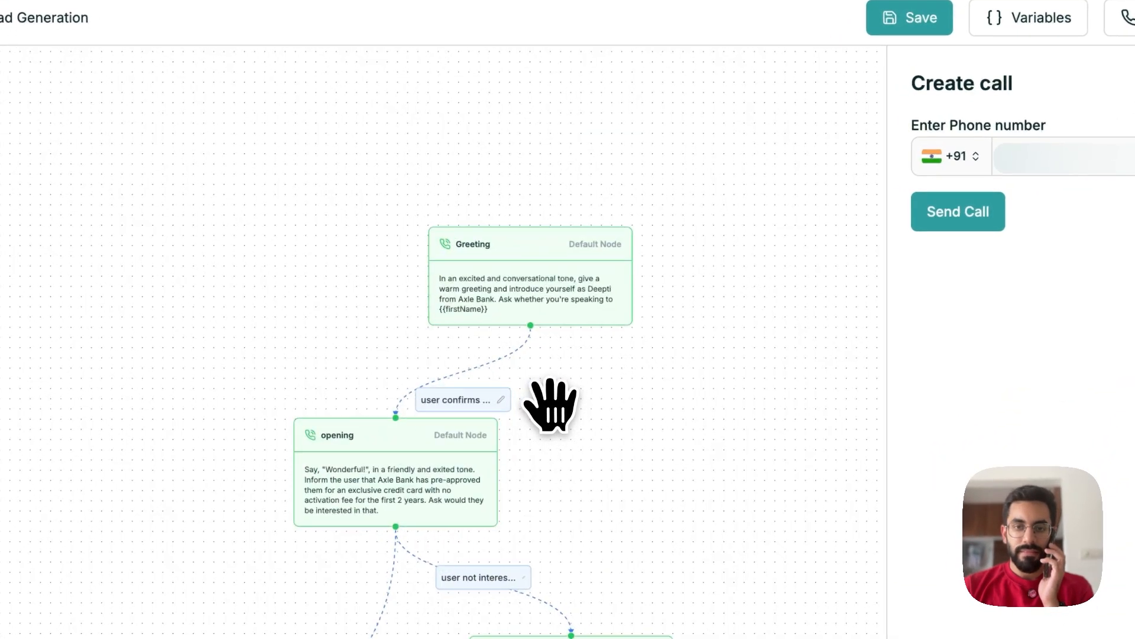
drag(580, 337, 601, 398)
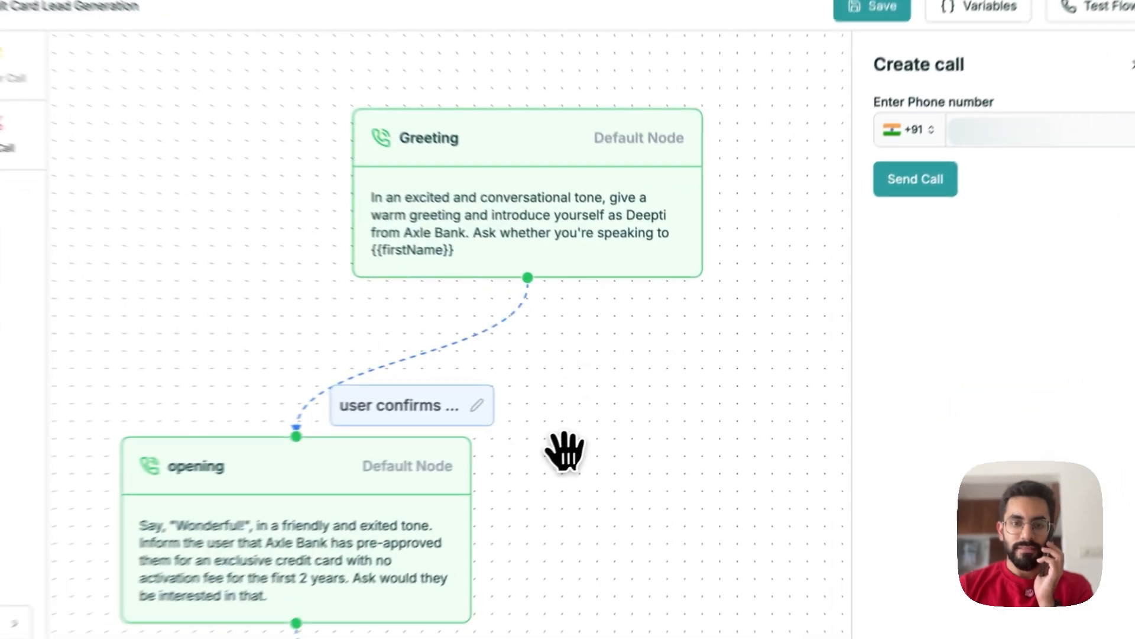
drag(611, 424, 714, 264)
drag(702, 208, 749, 164)
scroll(749, 164, down, 2)
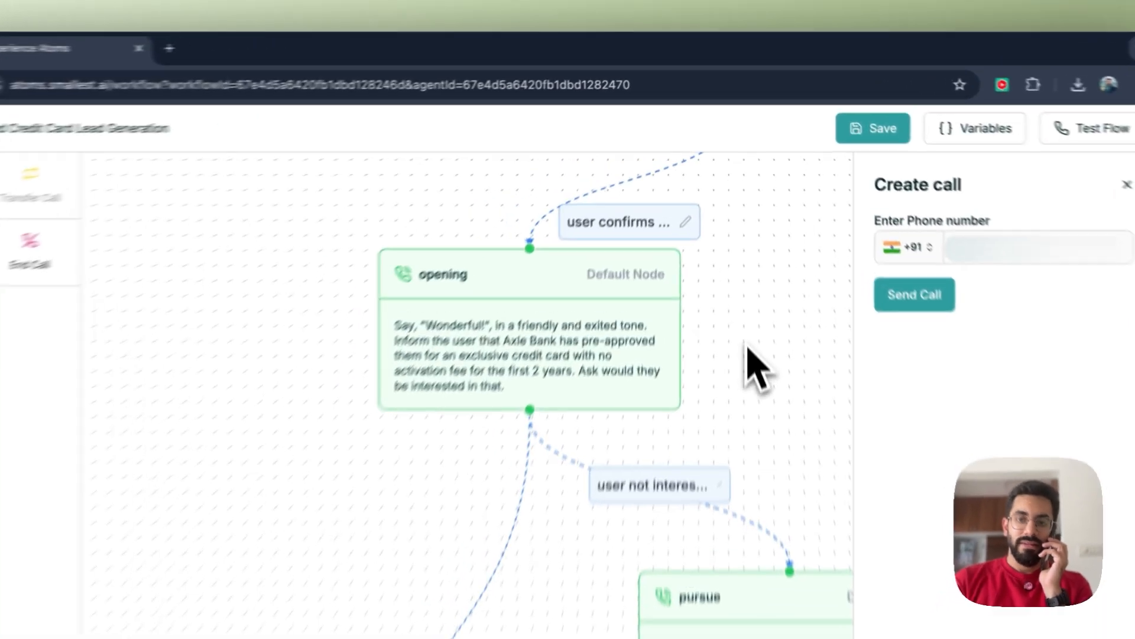
drag(741, 270, 611, 88)
drag(371, 526, 266, 537)
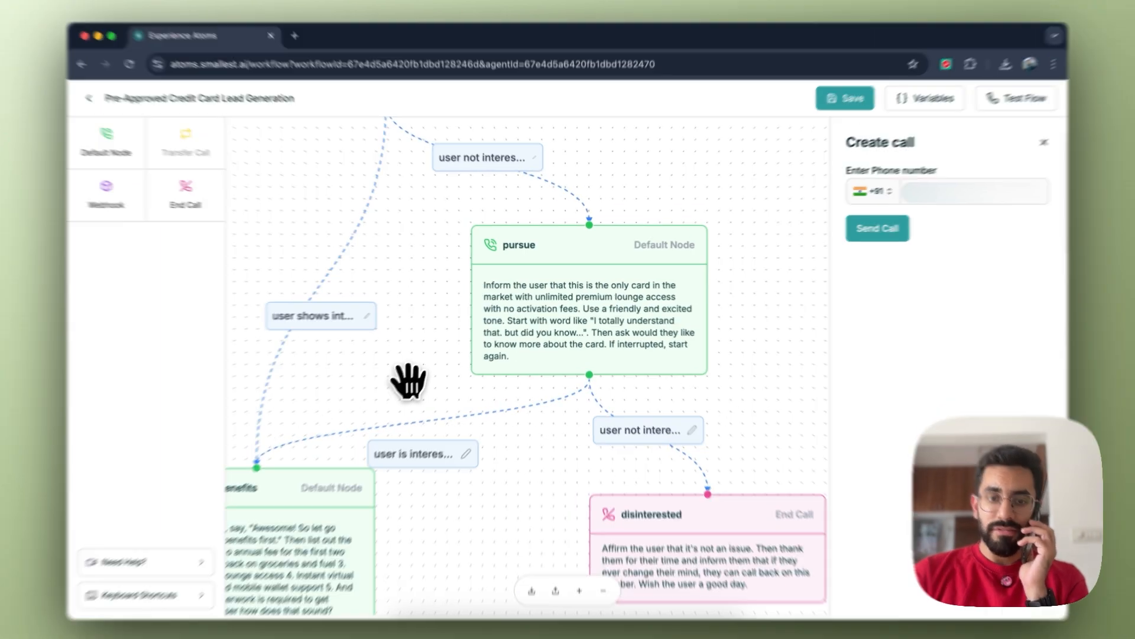
Examine the nodes from pitch card benefits through create urgency and request email address to confirm city of residence
drag(414, 377, 642, 199)
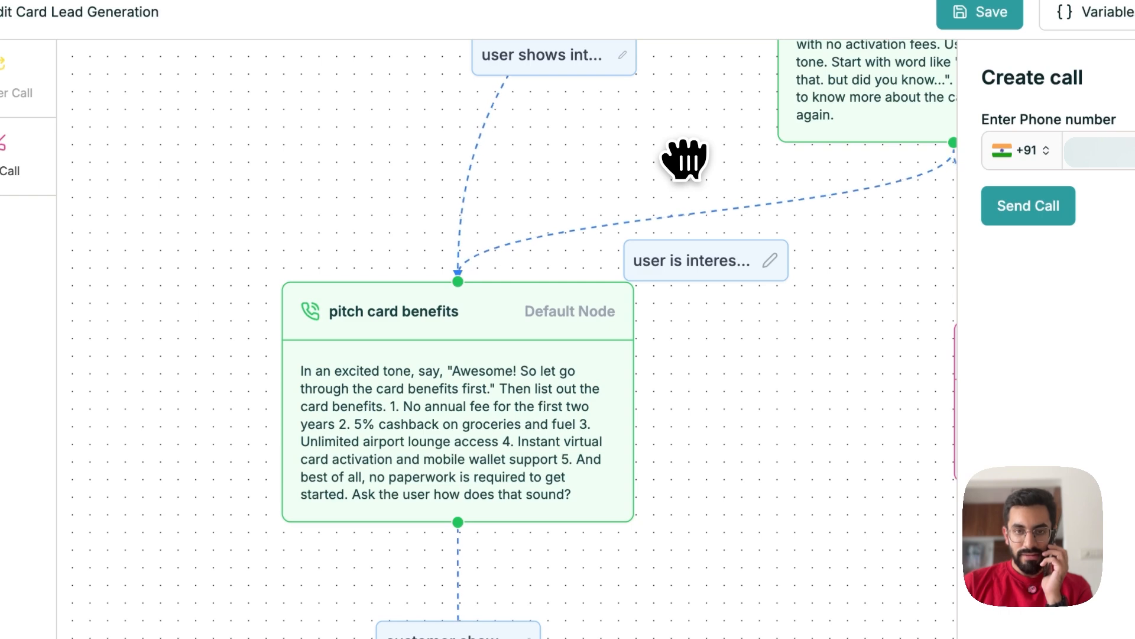
drag(697, 411, 765, 330)
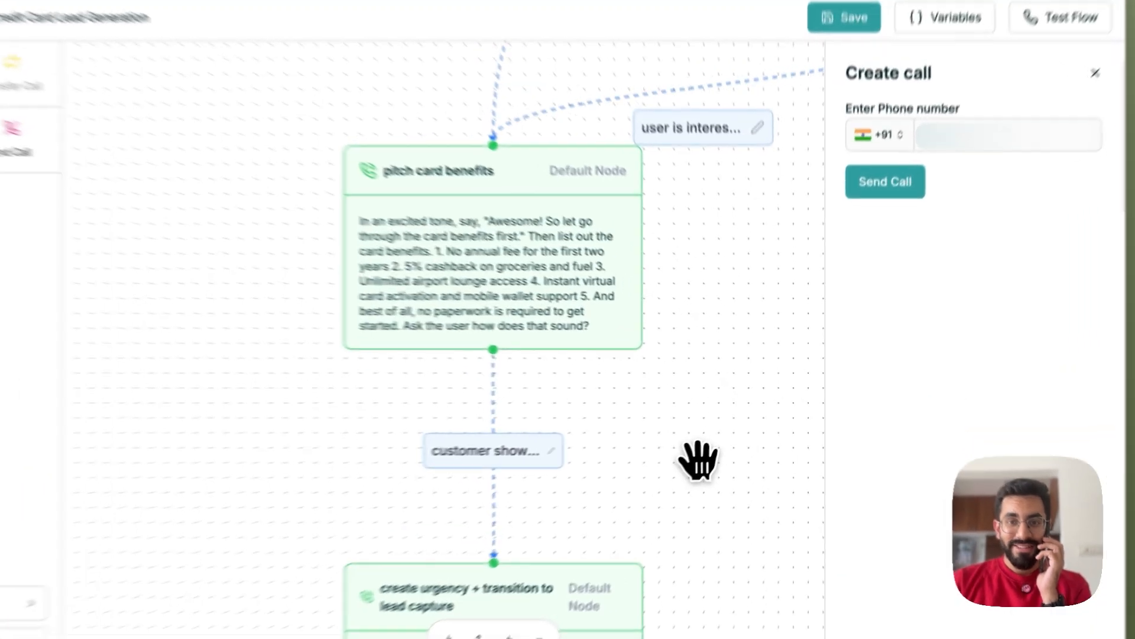
drag(723, 451, 716, 256)
scroll(664, 266, down, 3)
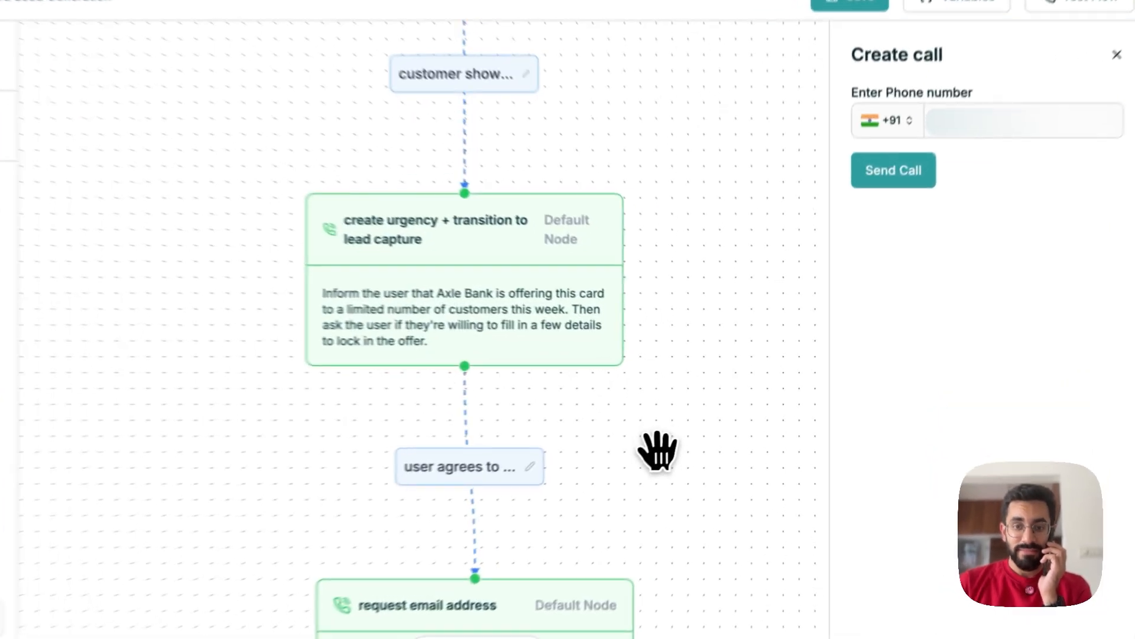
drag(695, 431, 696, 264)
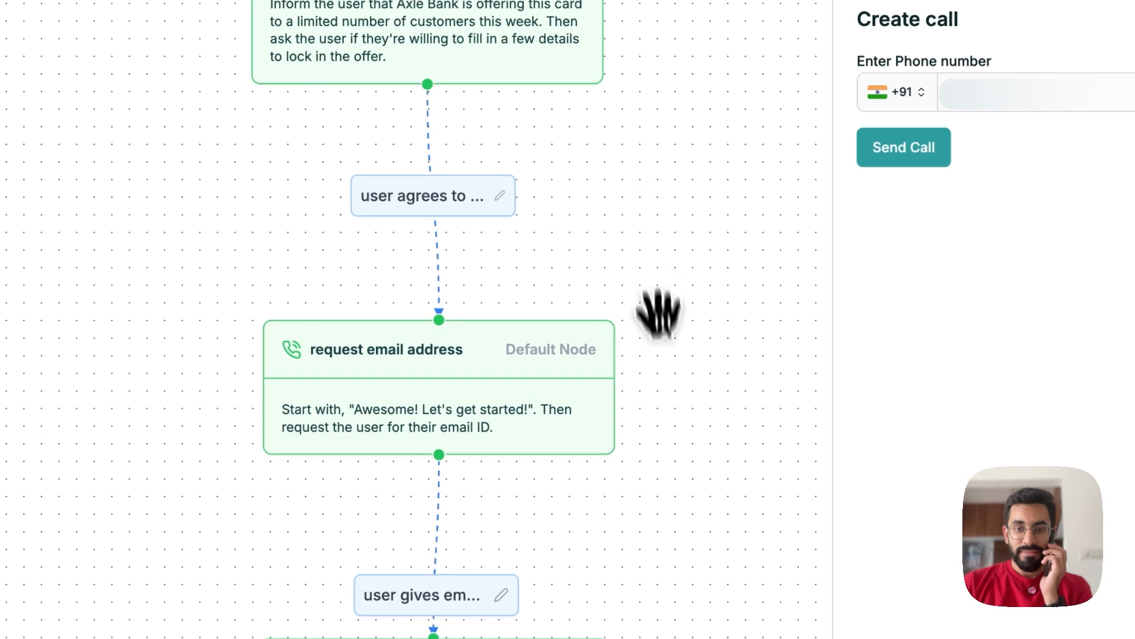
drag(659, 312, 667, 259)
drag(685, 307, 695, 273)
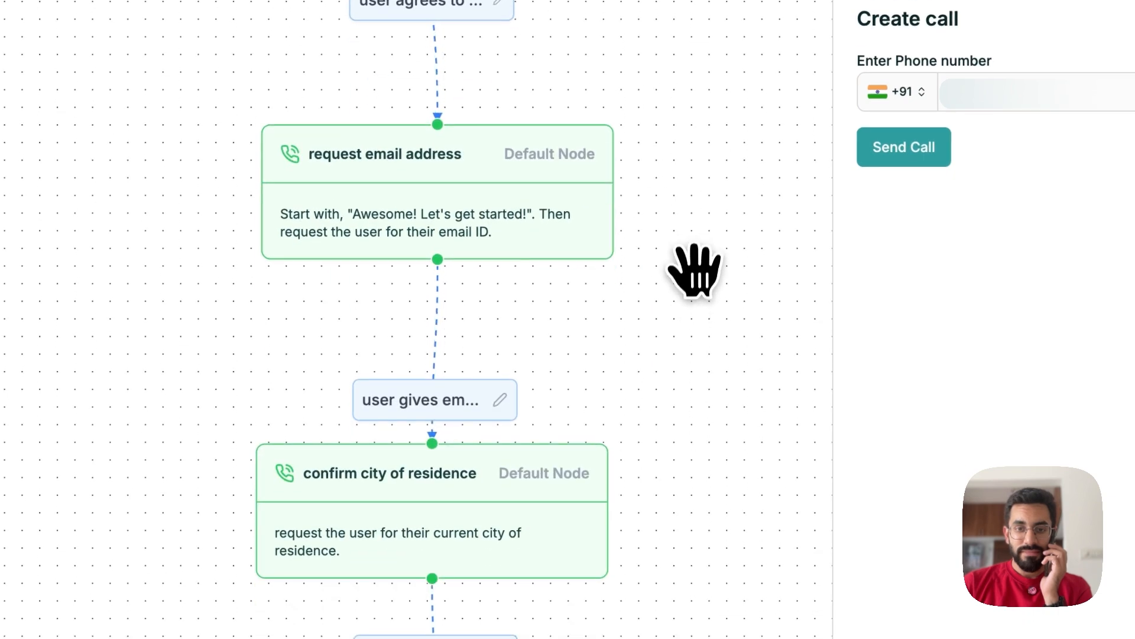
drag(686, 344, 683, 303)
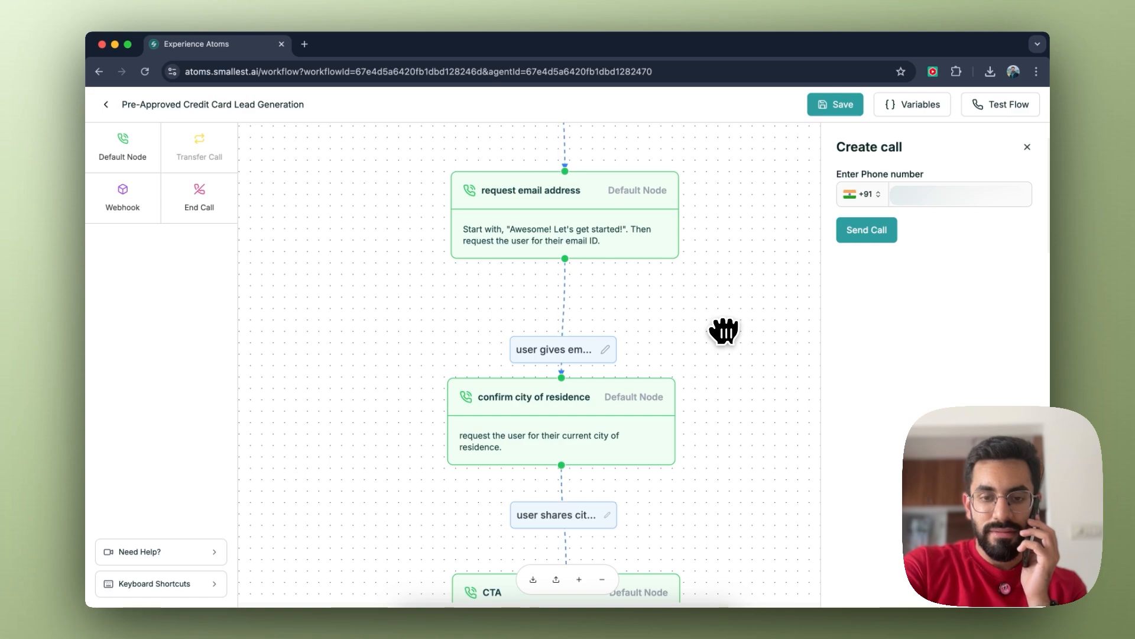
Examine the CTA node and the branch leading to the specialist assigned end call
scroll(724, 330, down, 3)
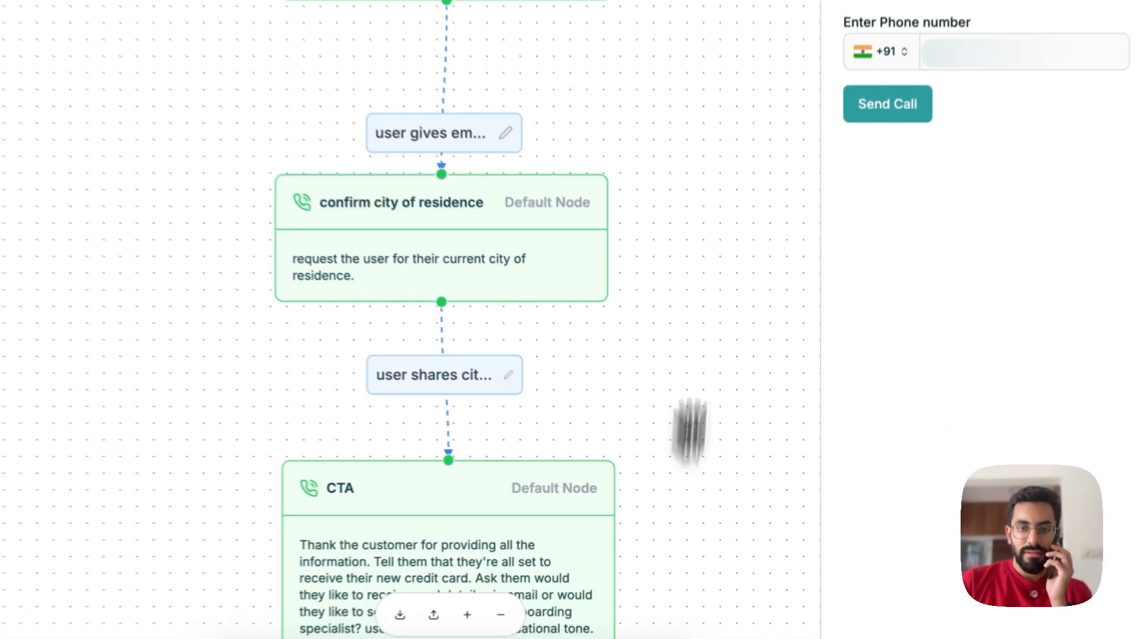
drag(690, 432, 701, 19)
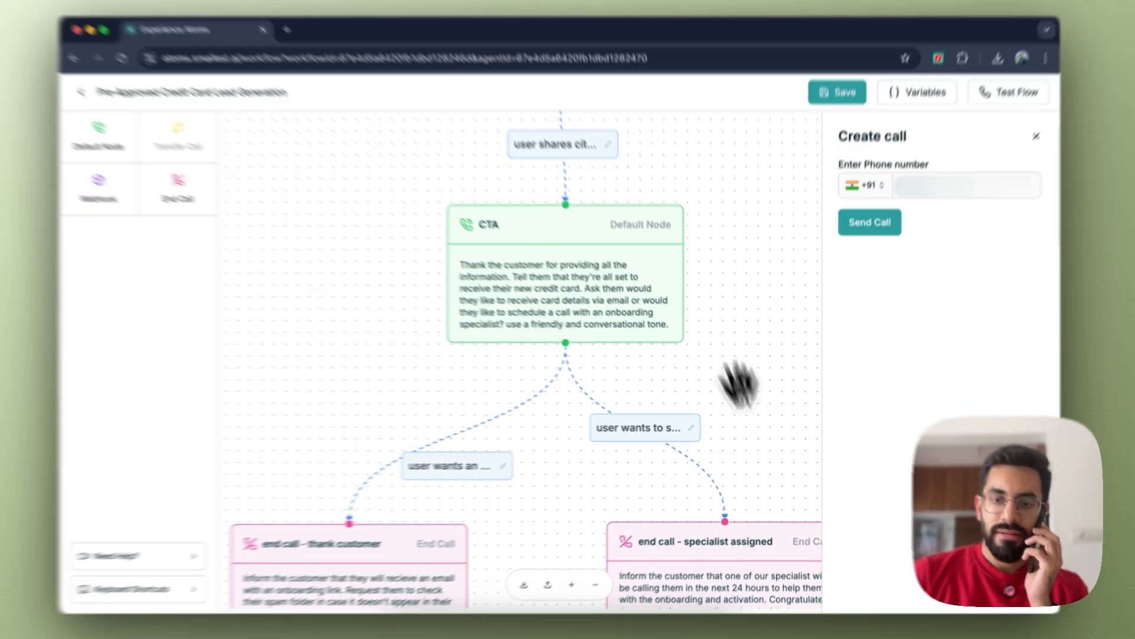
drag(771, 502, 649, 238)
scroll(622, 286, down, 4)
scroll(622, 286, up, 7)
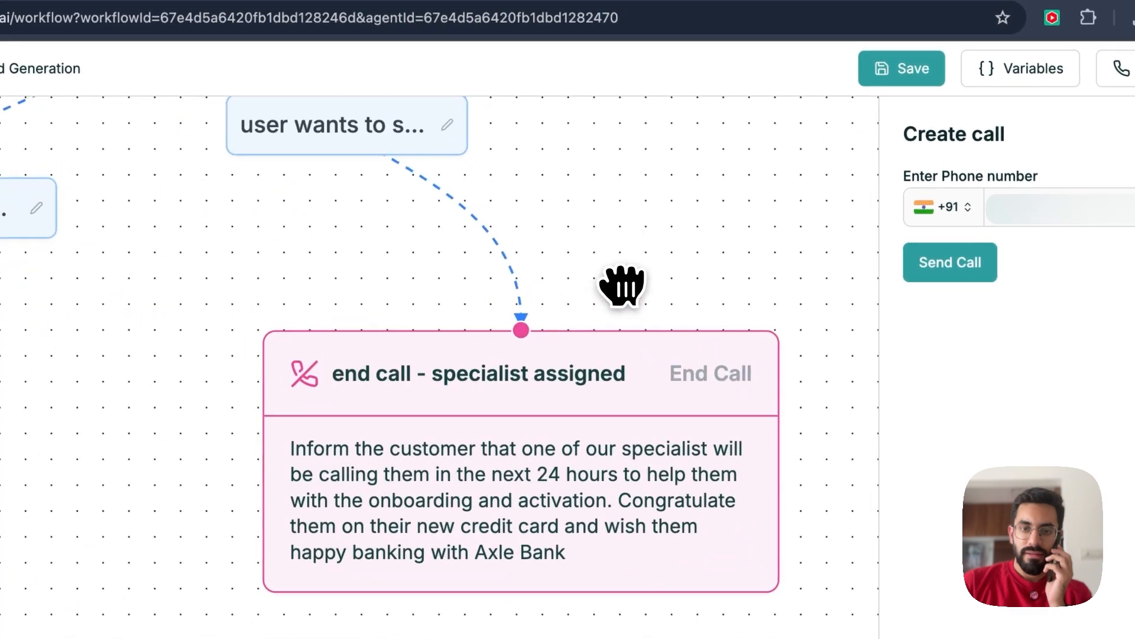
drag(683, 352, 679, 342)
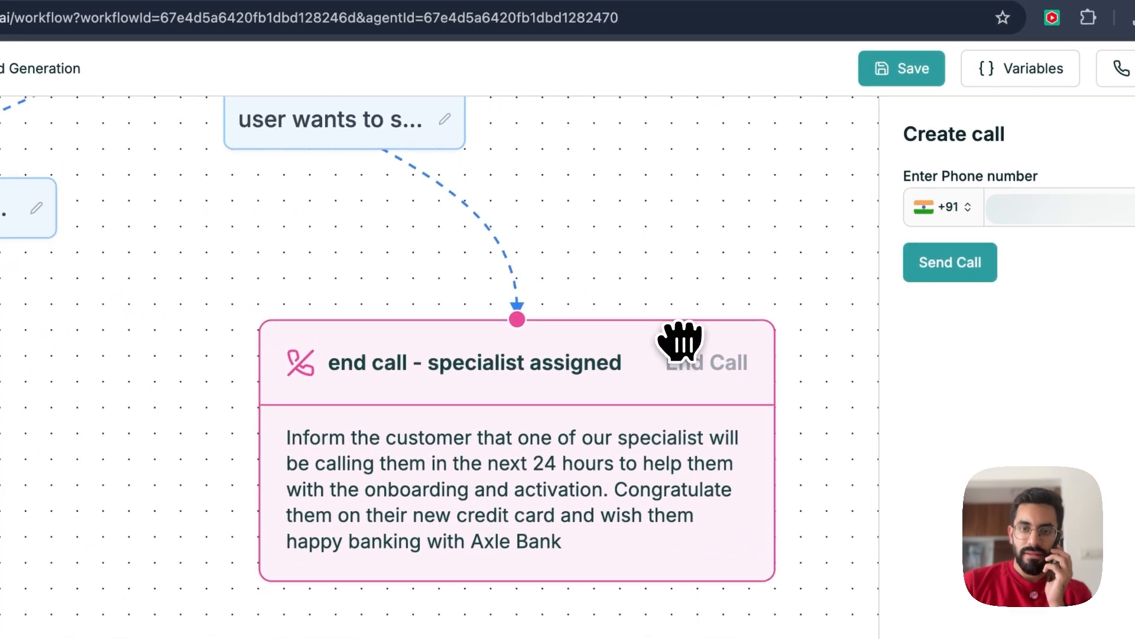
drag(670, 231, 681, 286)
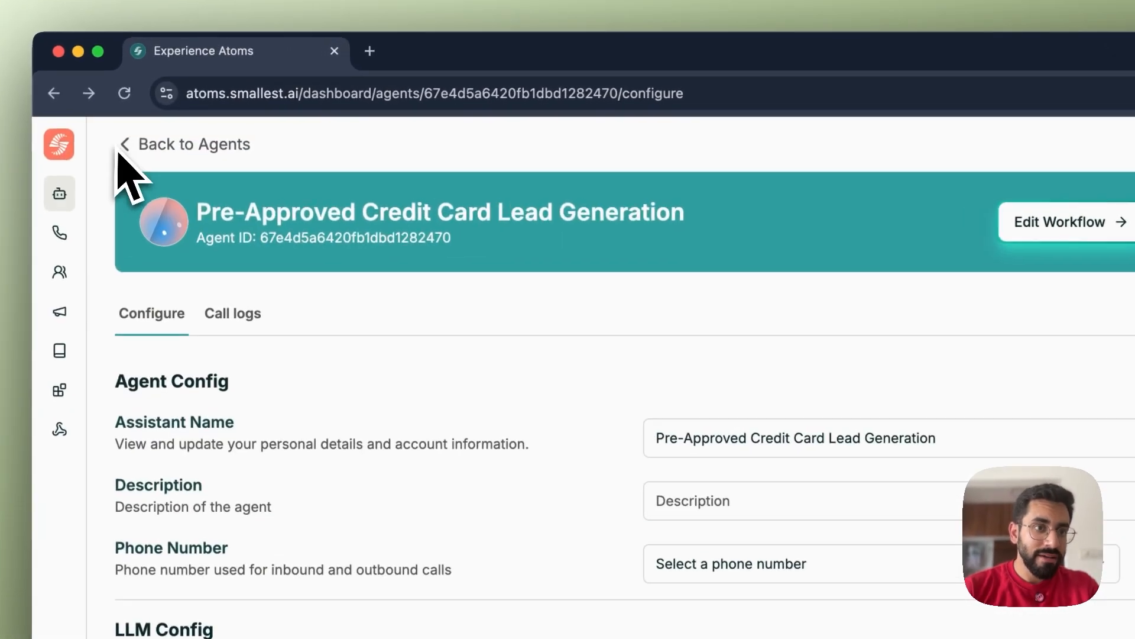
Go to the agents list and open the Pre-Approved Credit Card Lead Generation agent from its second page
click(60, 197)
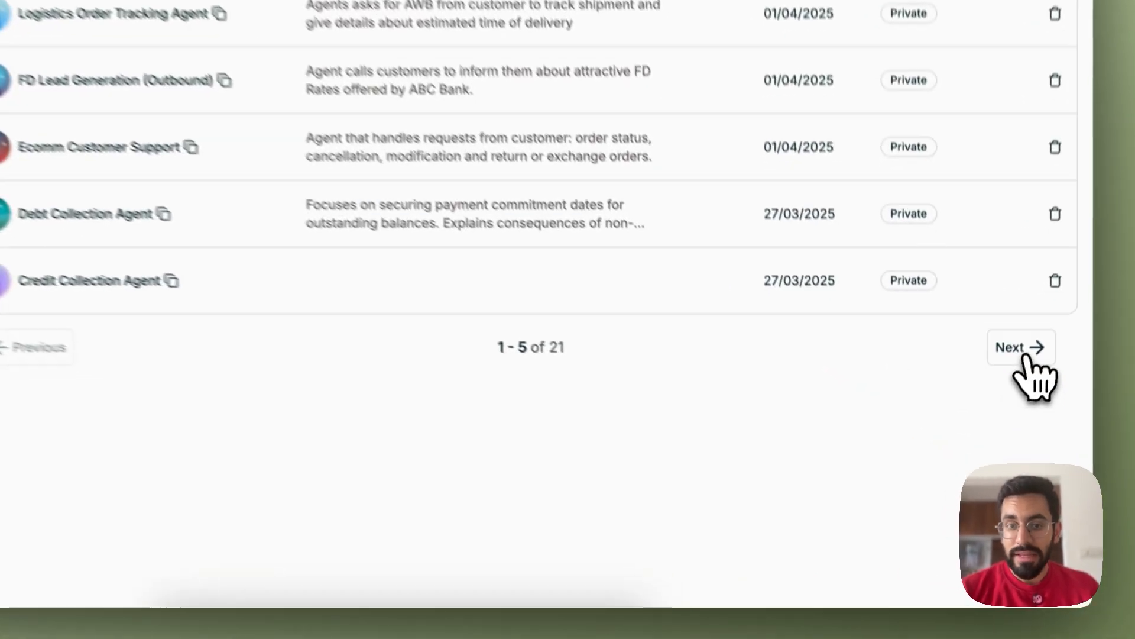
click(1002, 426)
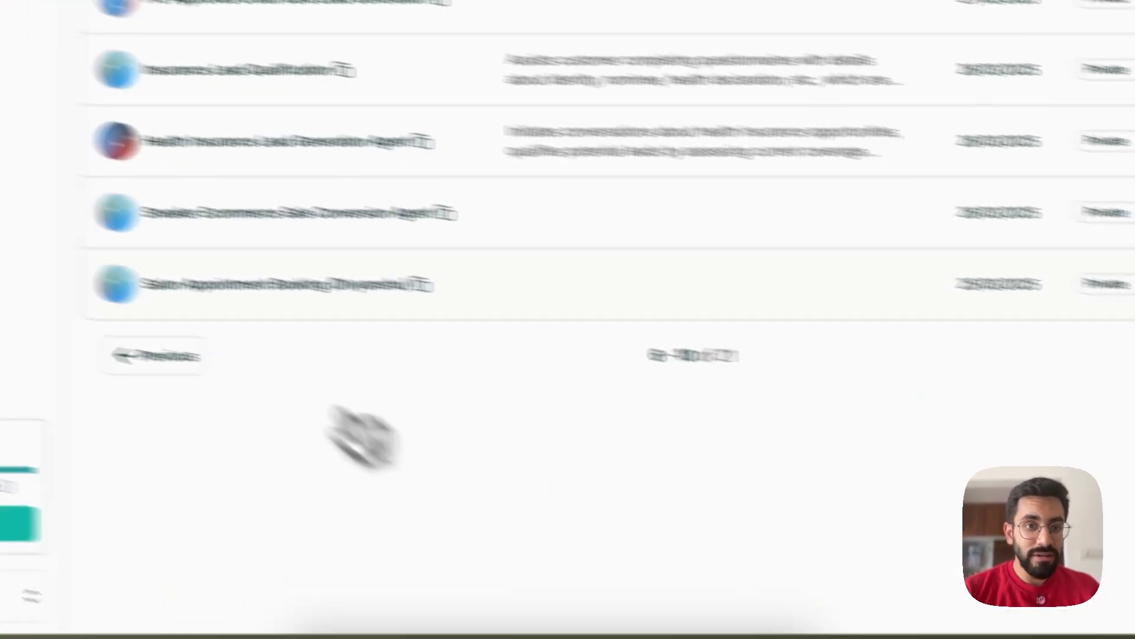
click(392, 232)
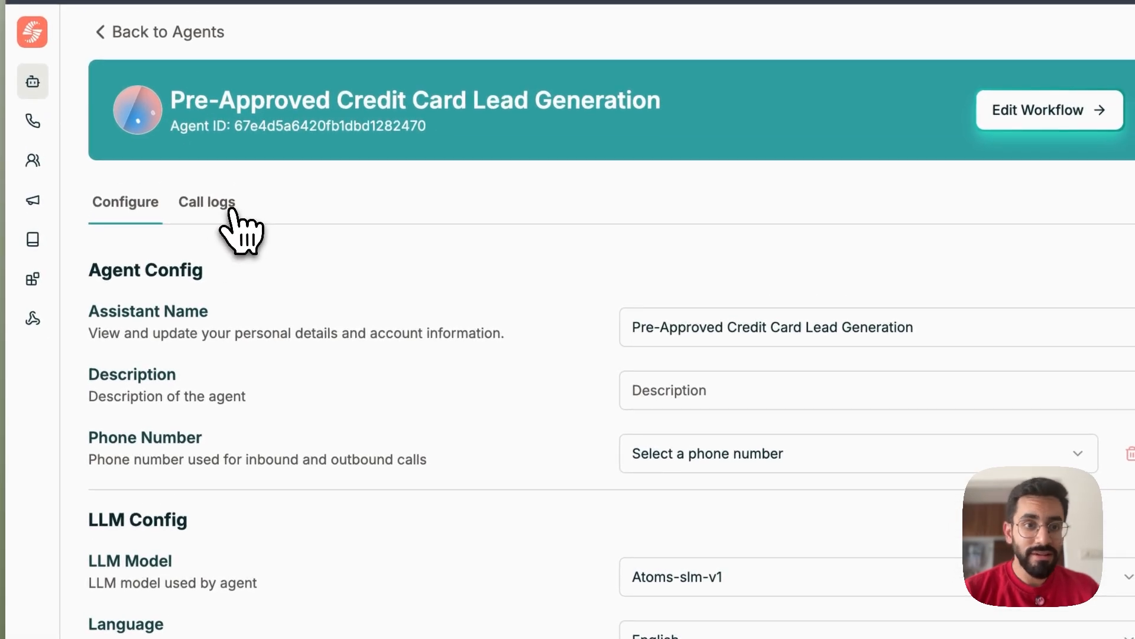
Show the agent's call logs and open the additional options of the most recent call
click(218, 201)
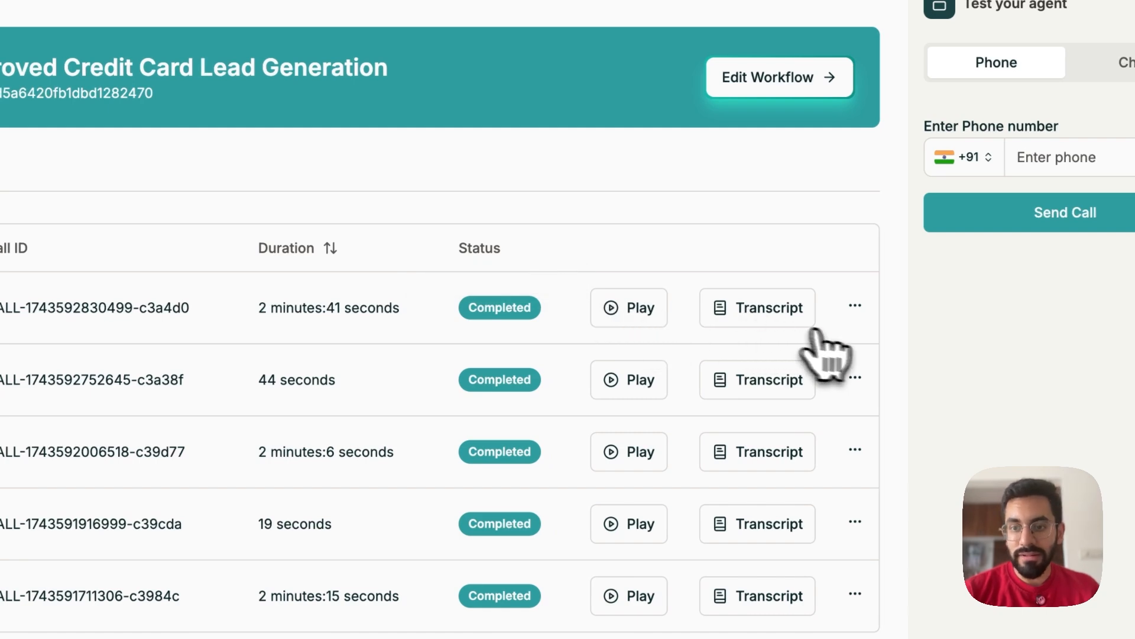
click(855, 305)
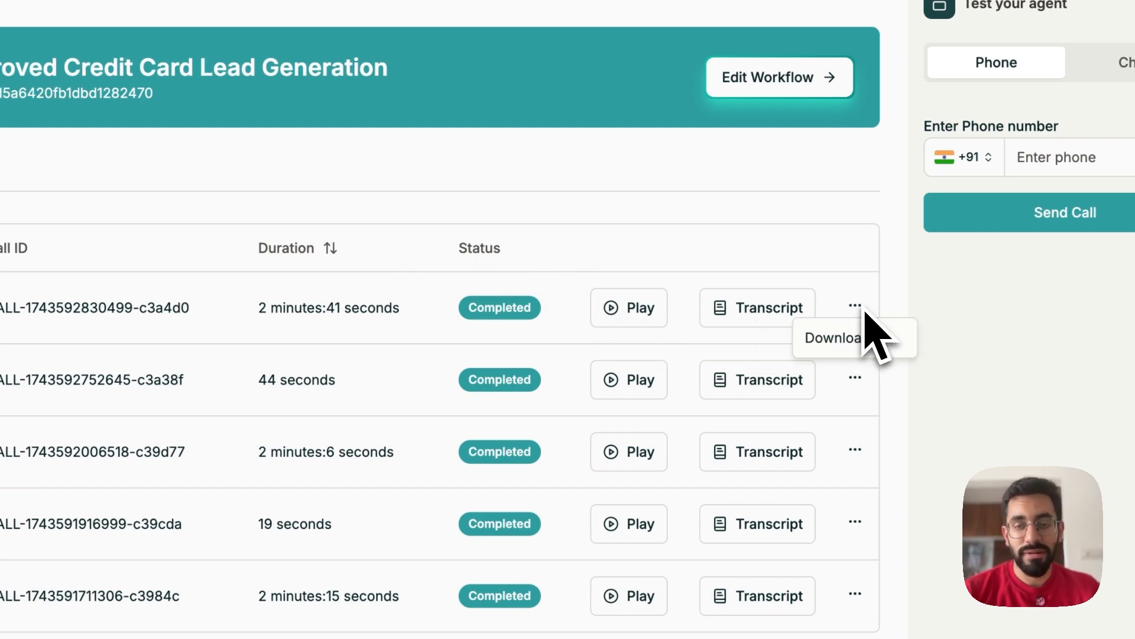